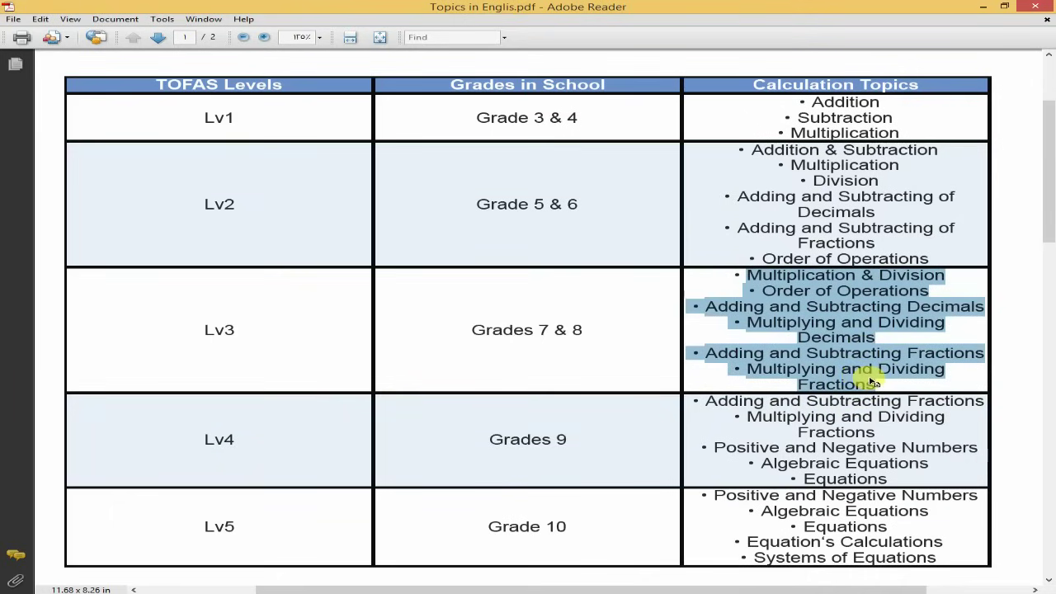
Switch to the registration workbook in Excel and widen the منطقة column to fit the entry in B2.
key("alt+Tab")
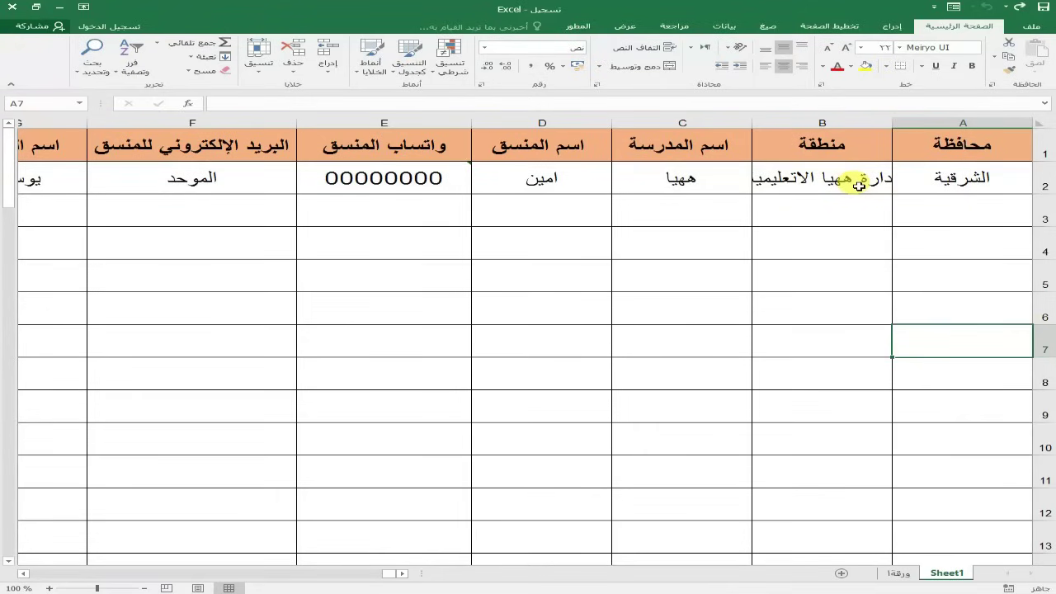
left_click_drag(750, 124, 735, 123)
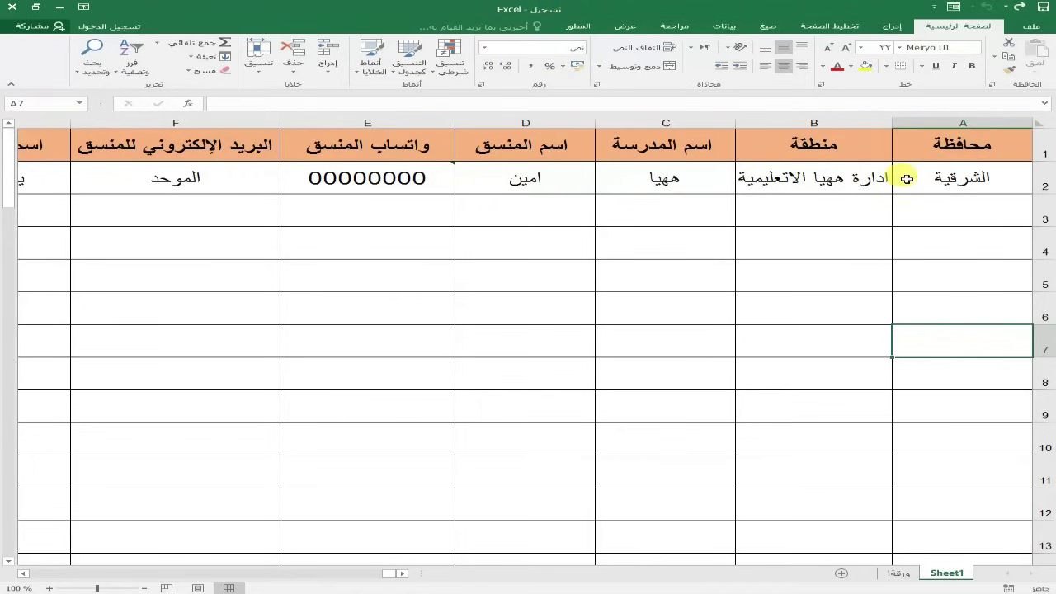
left_click(967, 179)
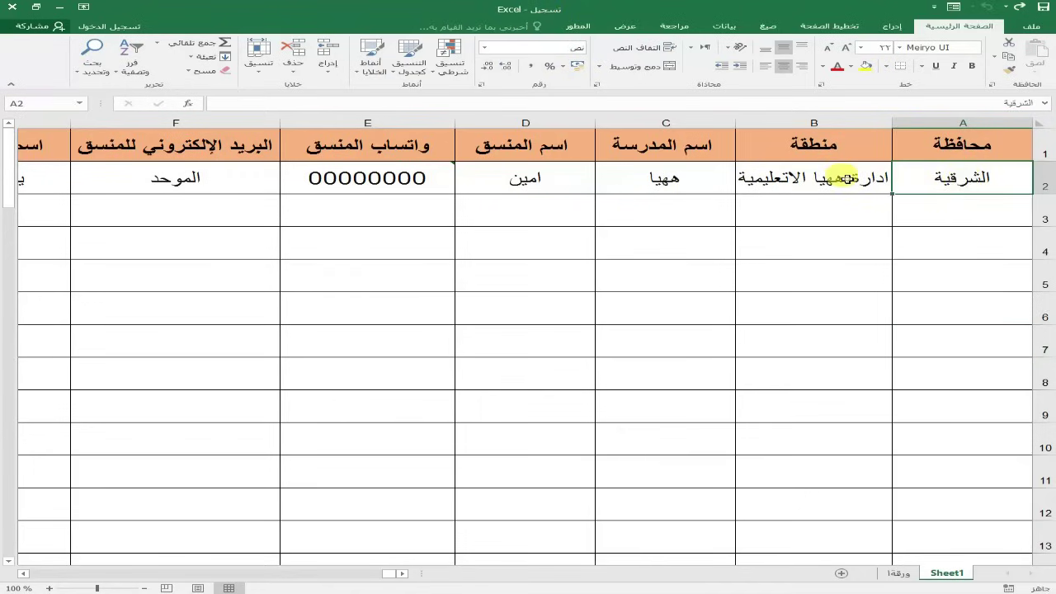
left_click(810, 173)
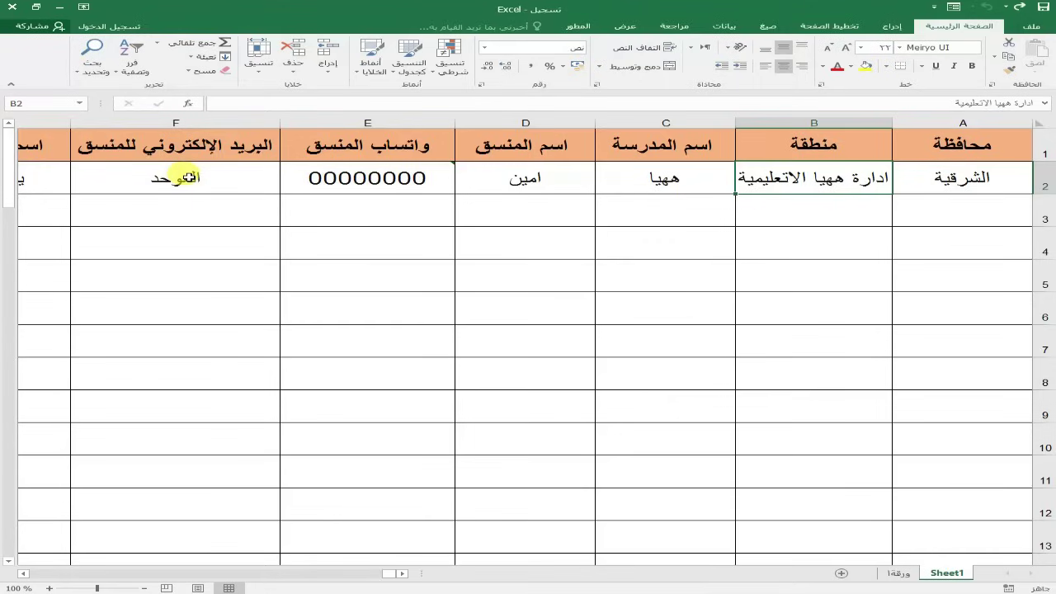
Enter "الأول الثانوى" as the student's current school grade in H2.
left_click(23, 574)
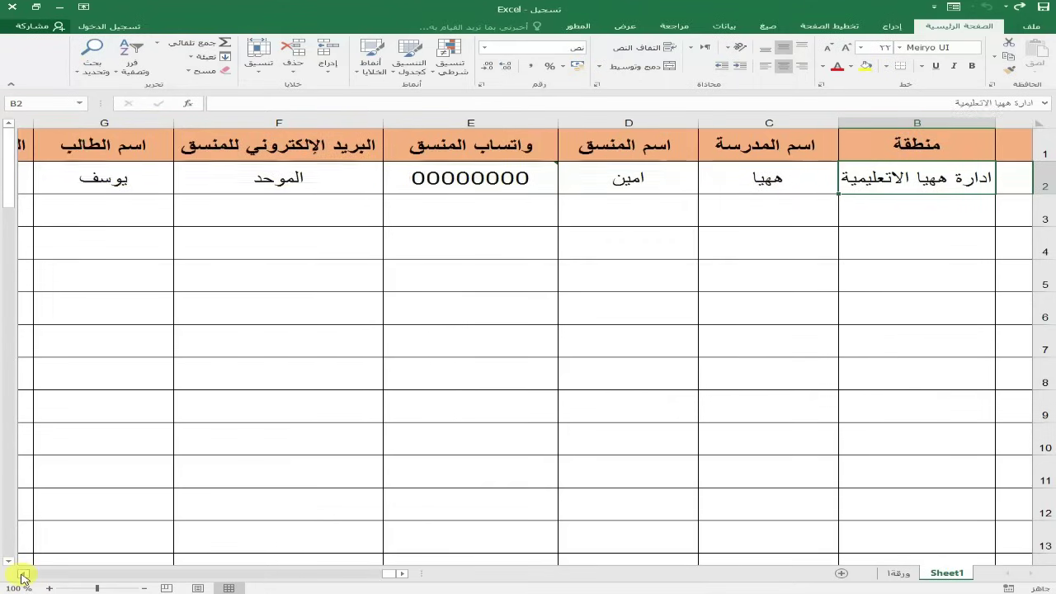
left_click(23, 573)
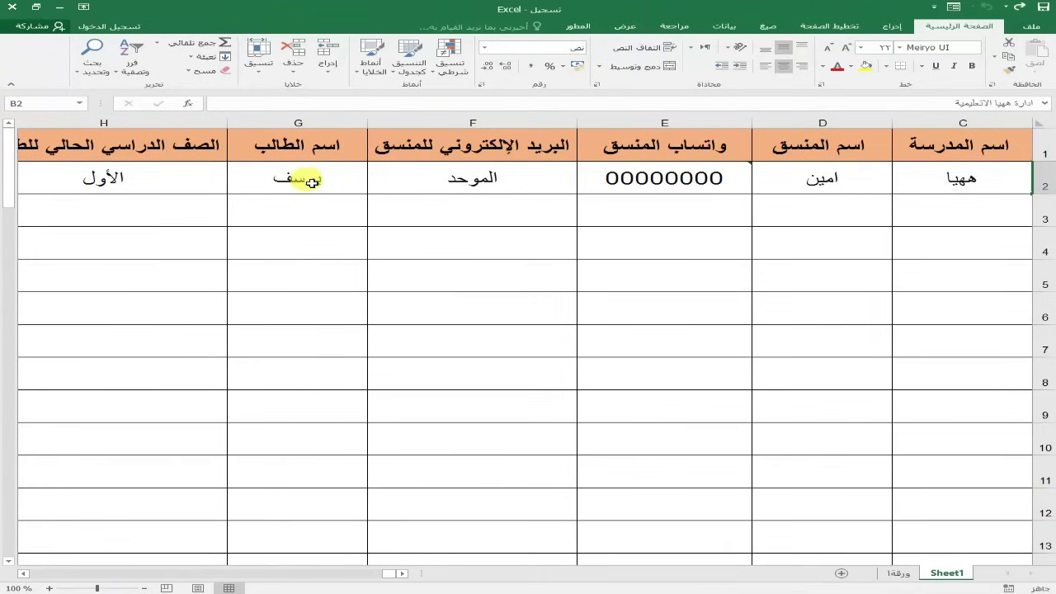
left_click(23, 575)
left_click(23, 574)
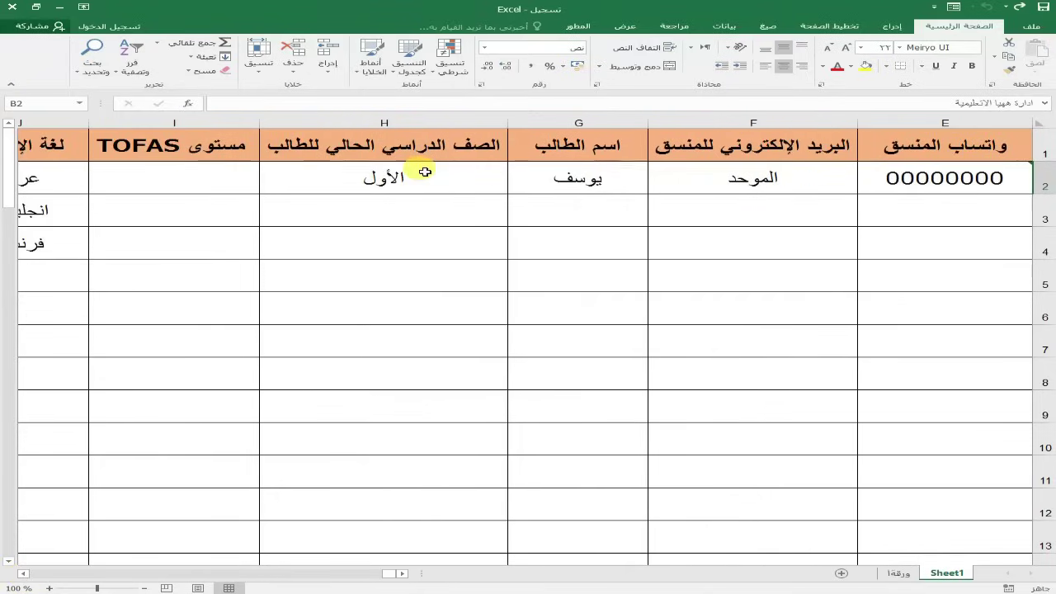
left_click(399, 178)
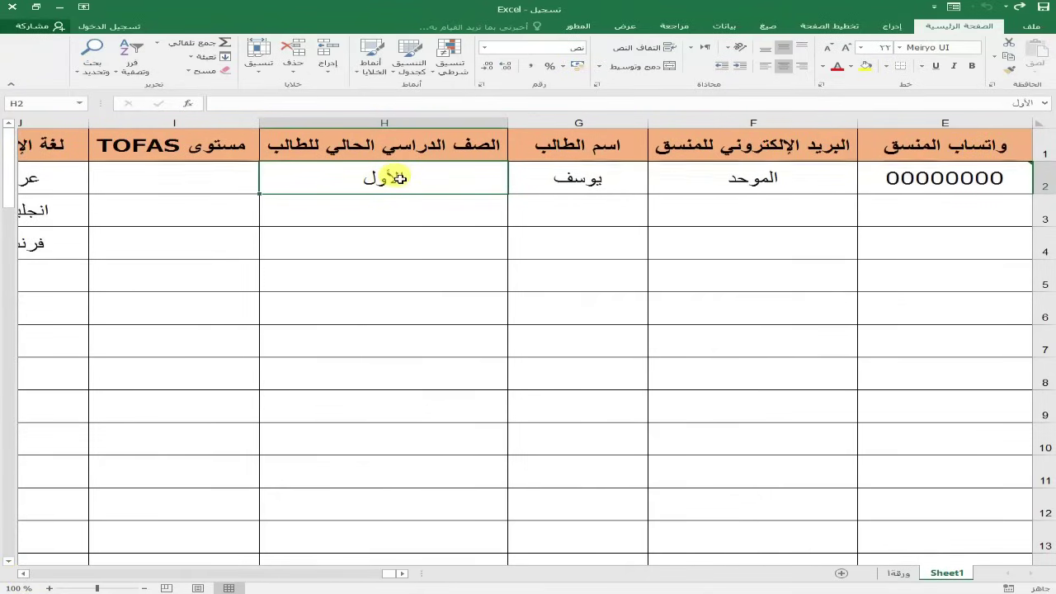
type("الا")
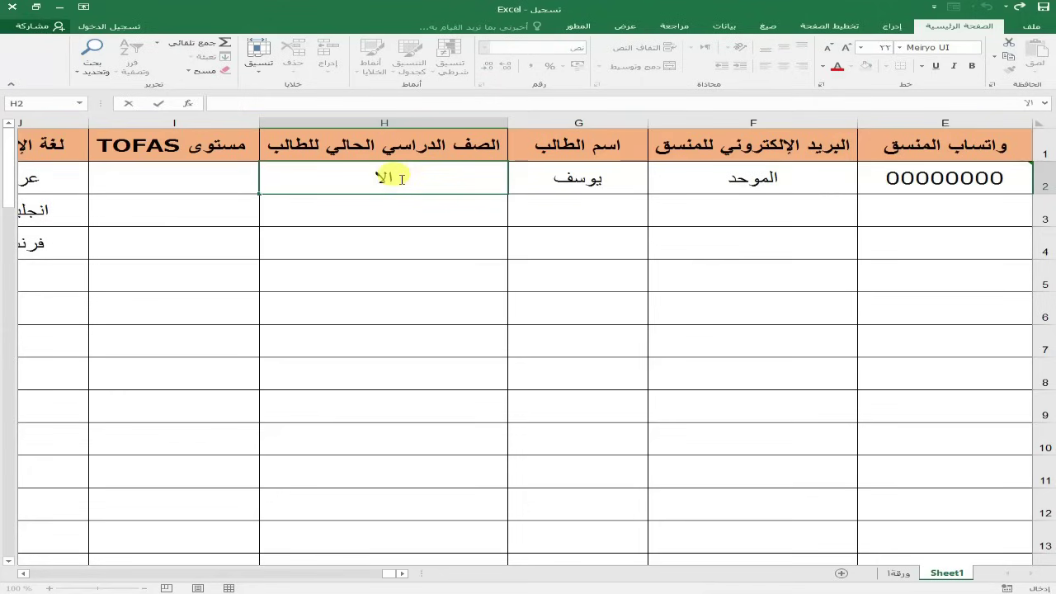
type("ول الثانوى")
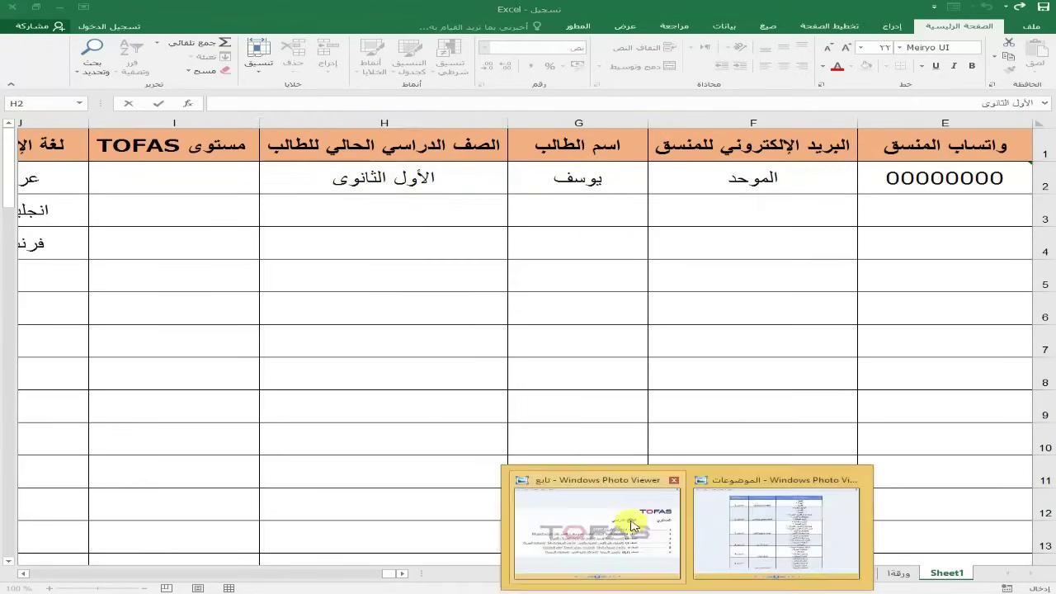
Examine the TOFAS level images and the English topics PDF for the grades and calculation topics of each level.
left_click(667, 540)
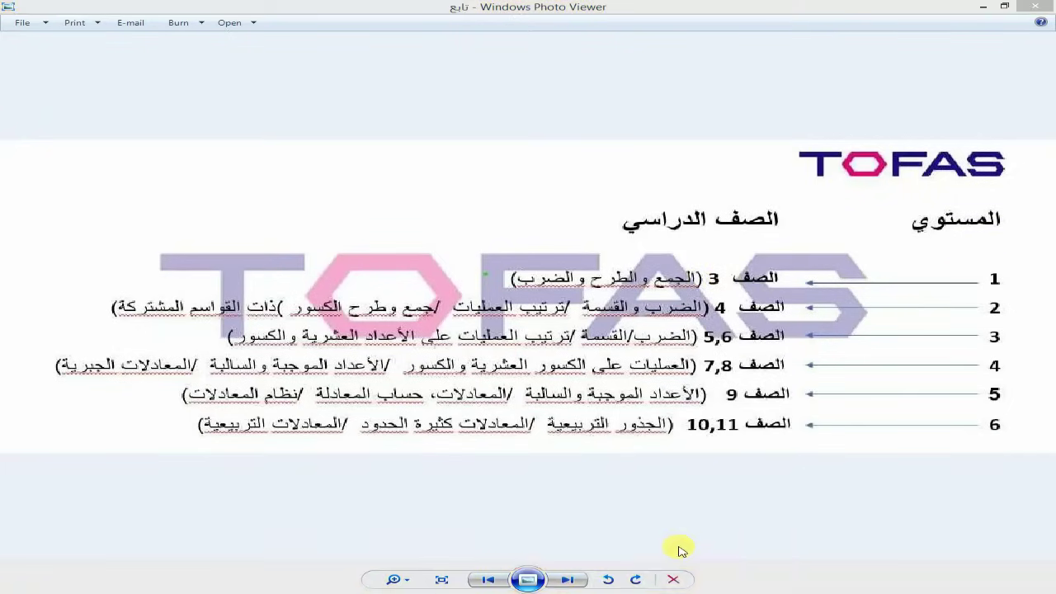
left_click(739, 536)
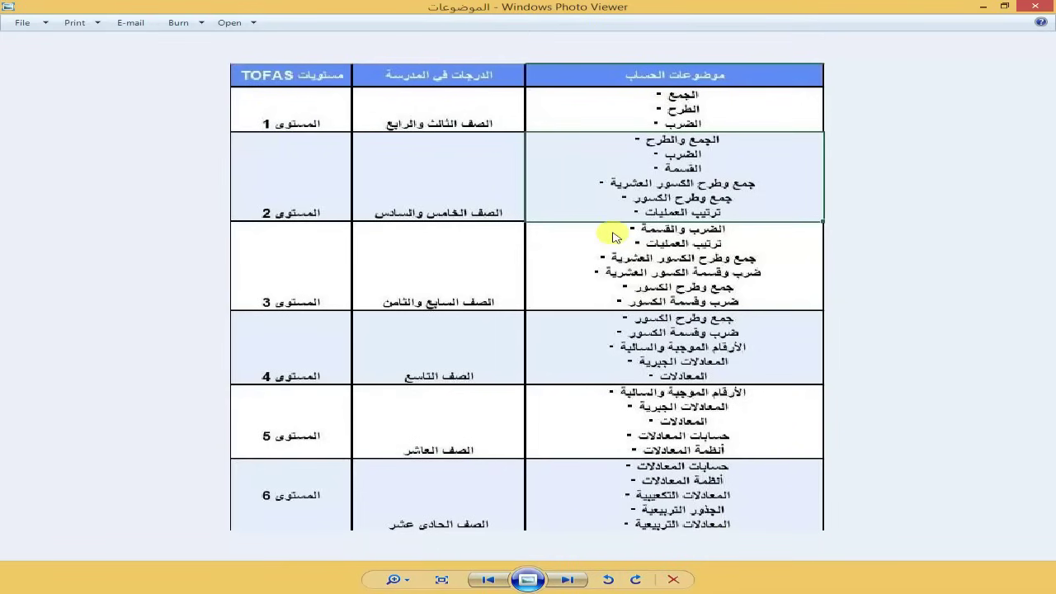
left_click(587, 577)
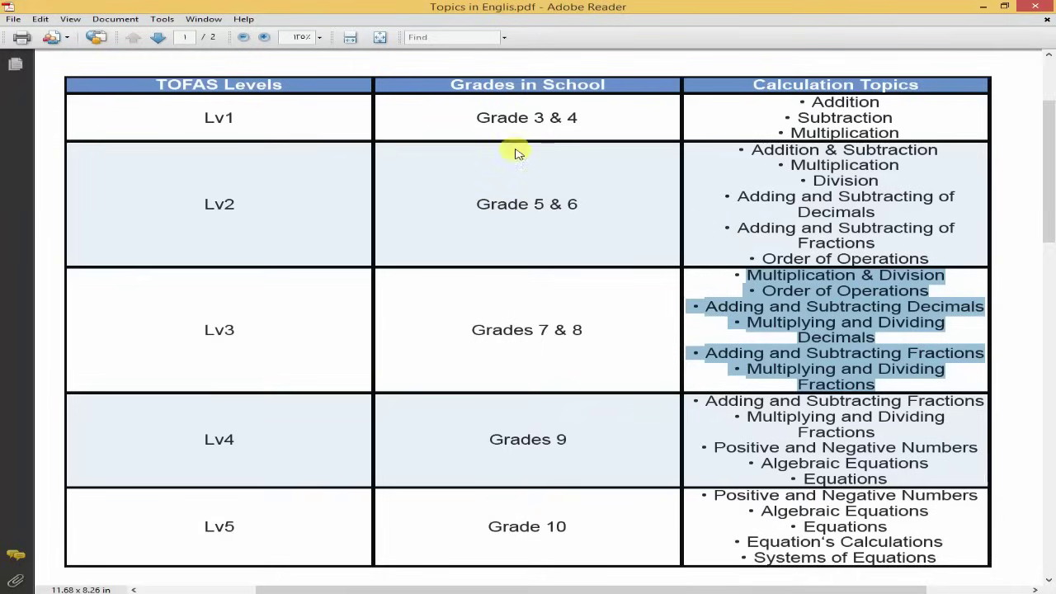
left_click_drag(530, 115, 627, 142)
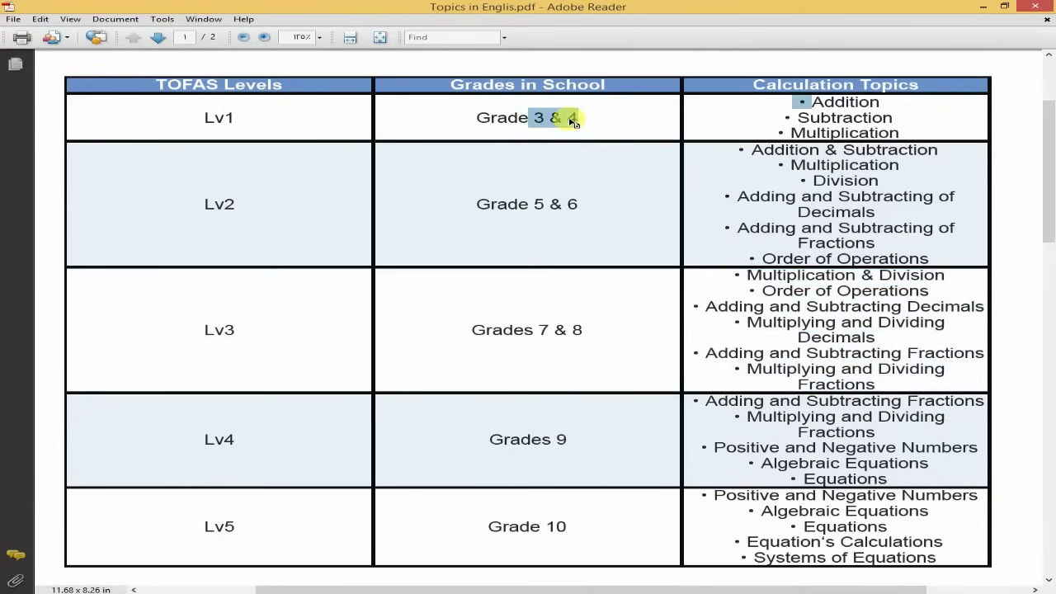
key("ctrl")
key("ctrl")
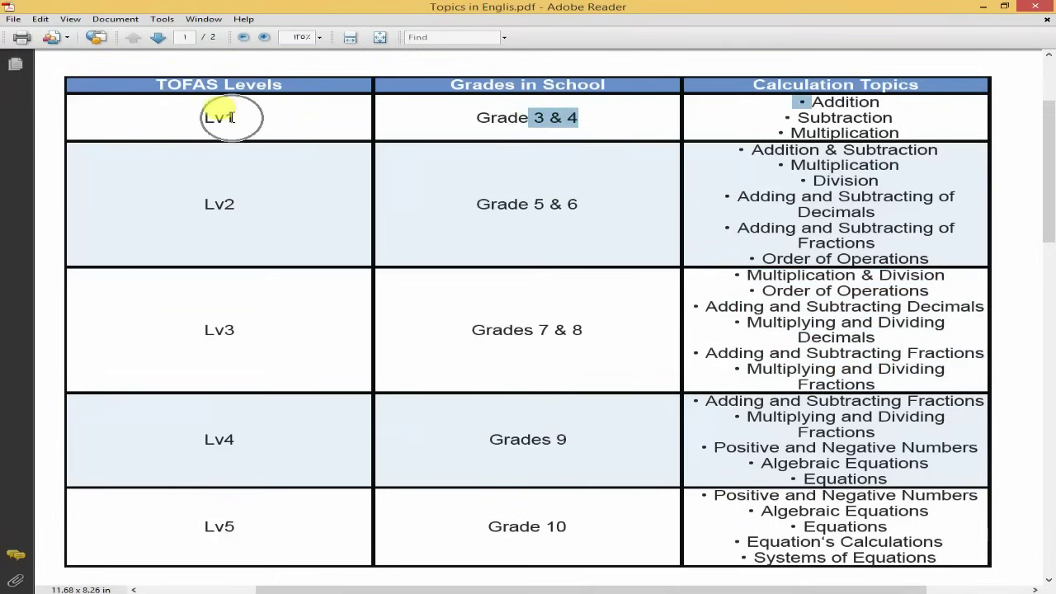
left_click(980, 8)
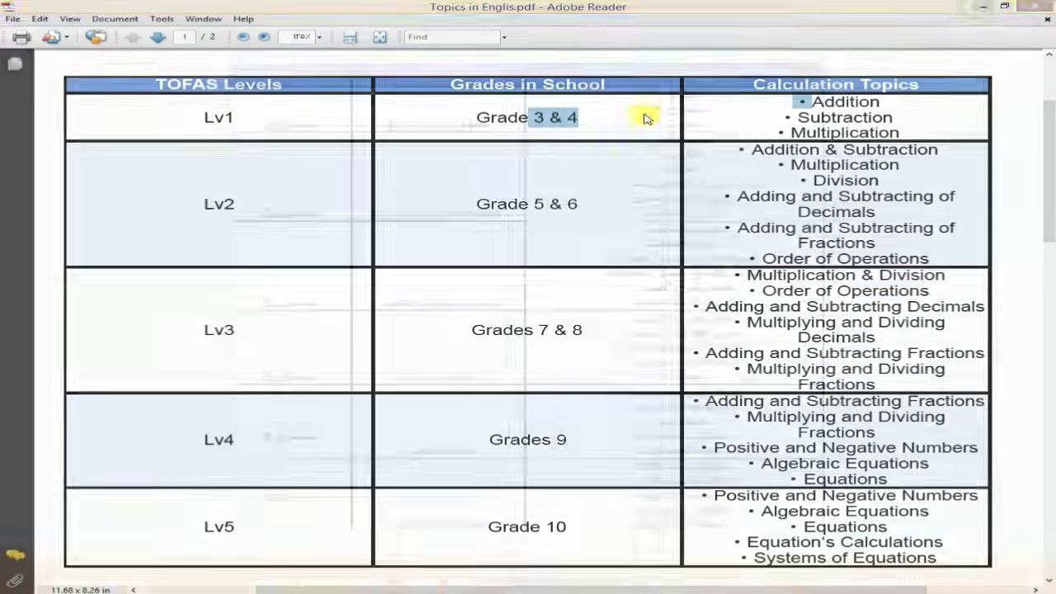
left_click(980, 5)
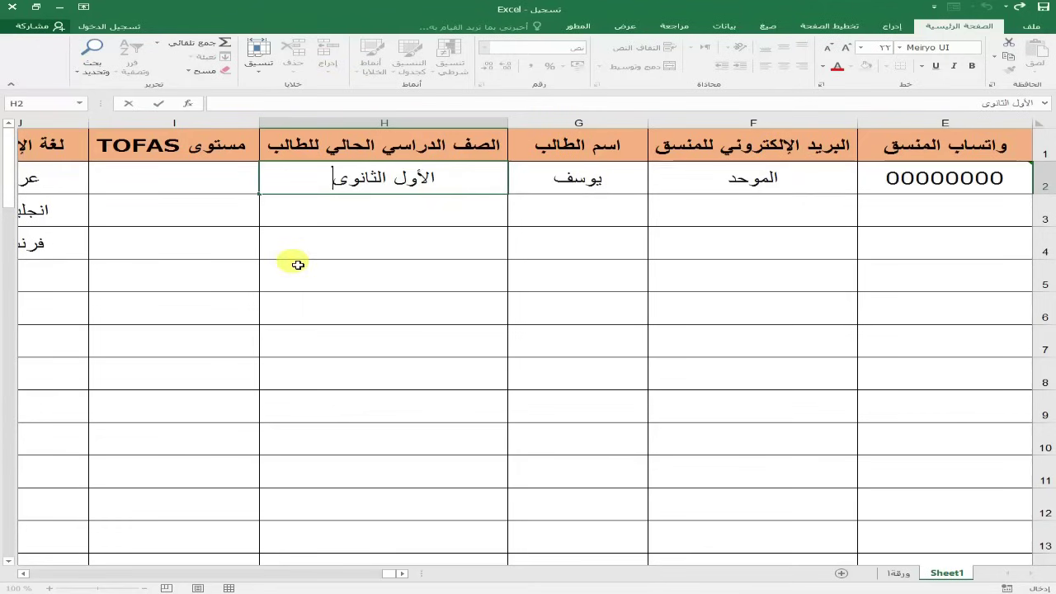
Review the worksheet columns from TOFAS level to password, selecting the student ID and password cells L2:M11.
key("ctrl")
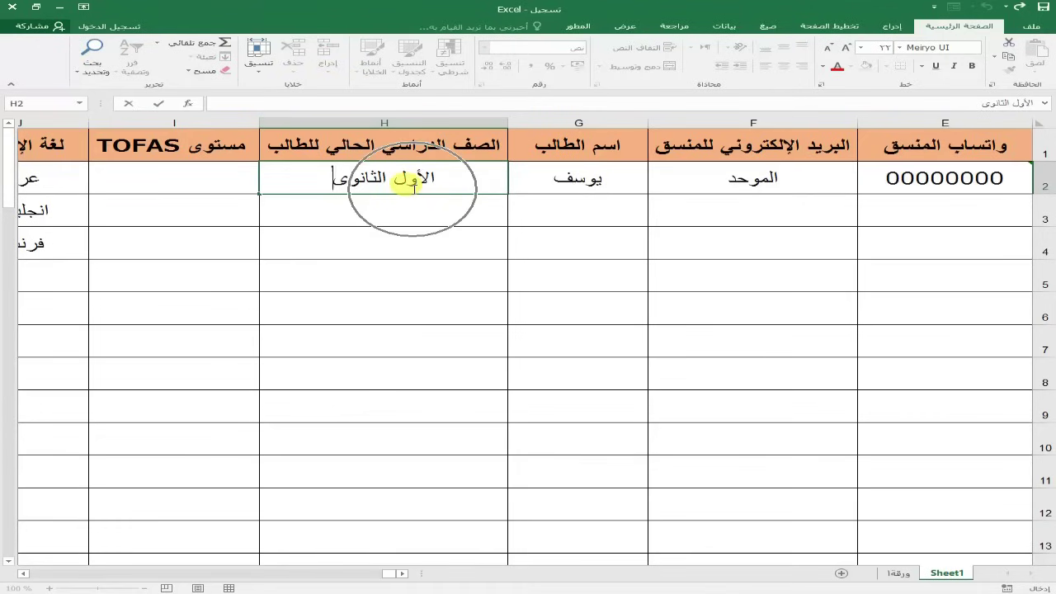
left_click(214, 178)
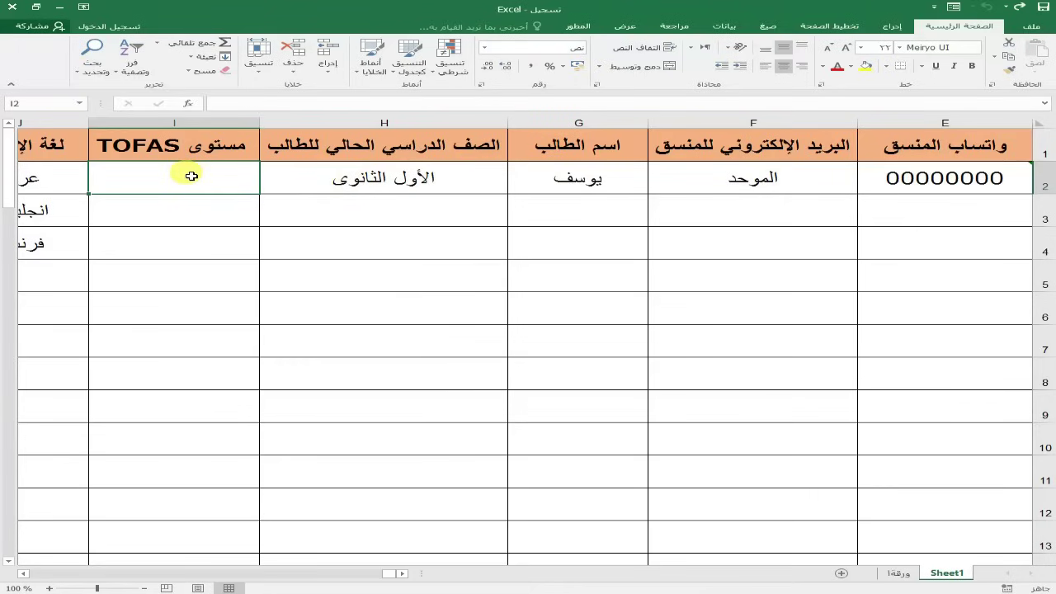
left_click(23, 574)
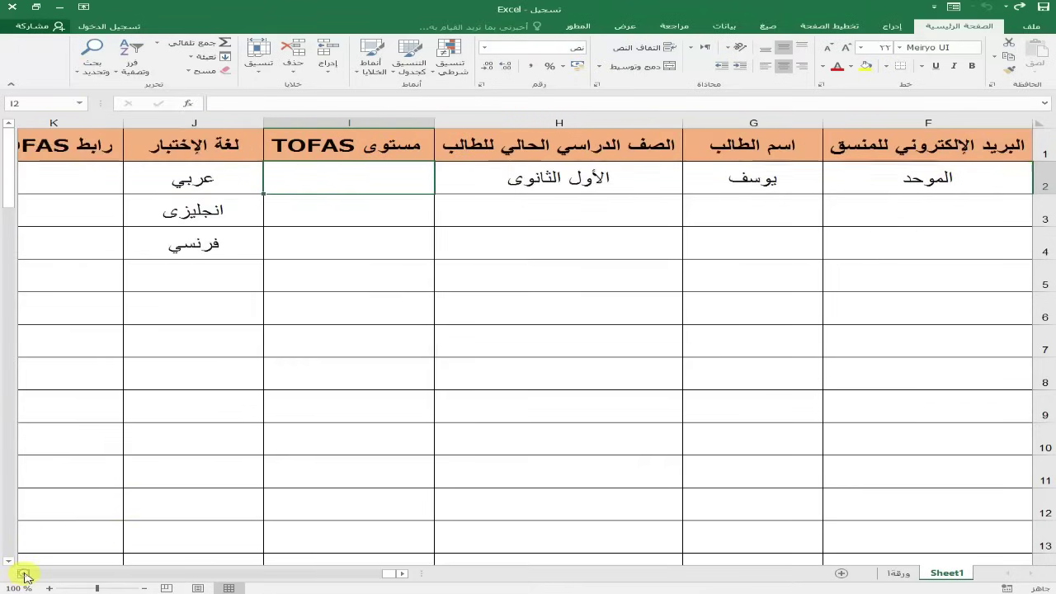
left_click(23, 574)
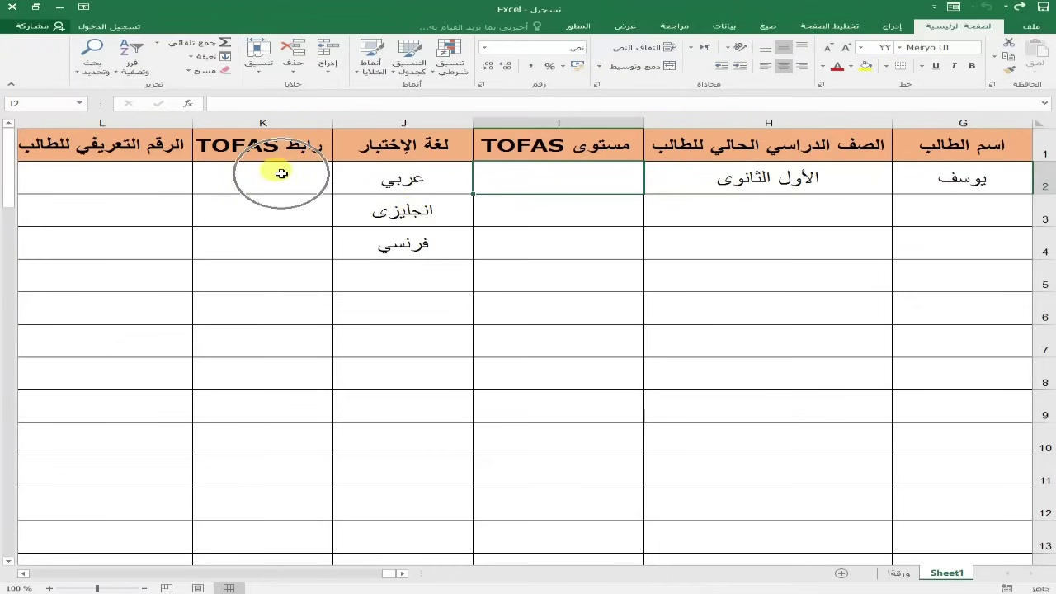
left_click(24, 574)
left_click(25, 573)
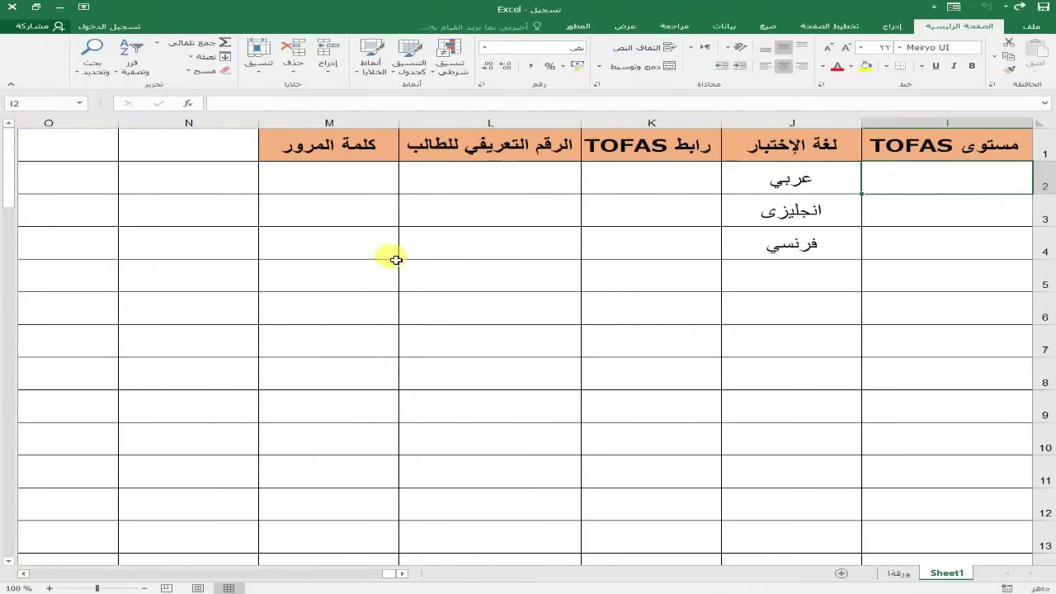
left_click(487, 171)
left_click_drag(426, 171, 331, 259)
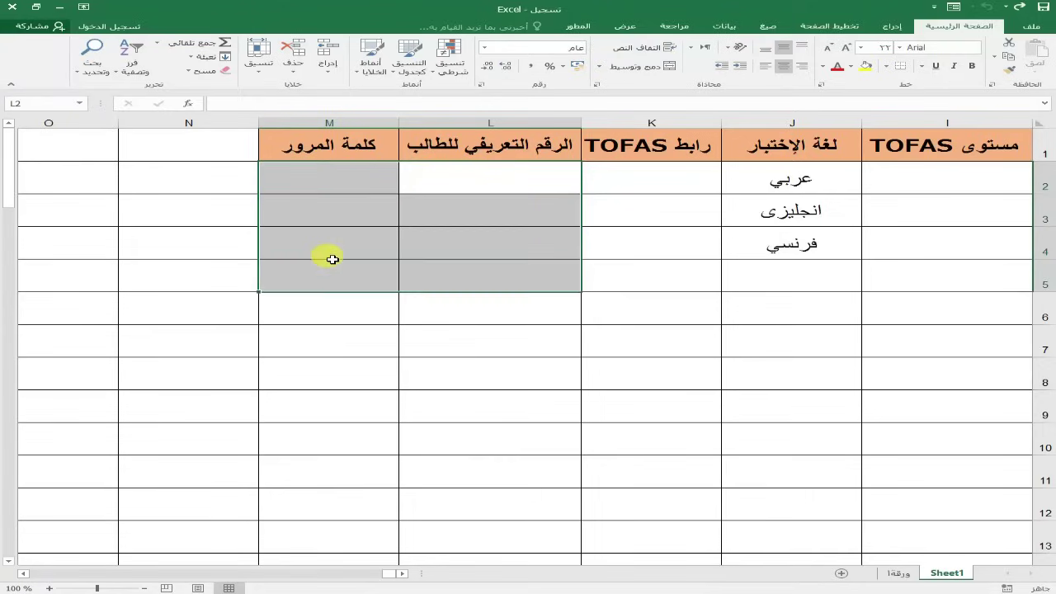
left_click(483, 172)
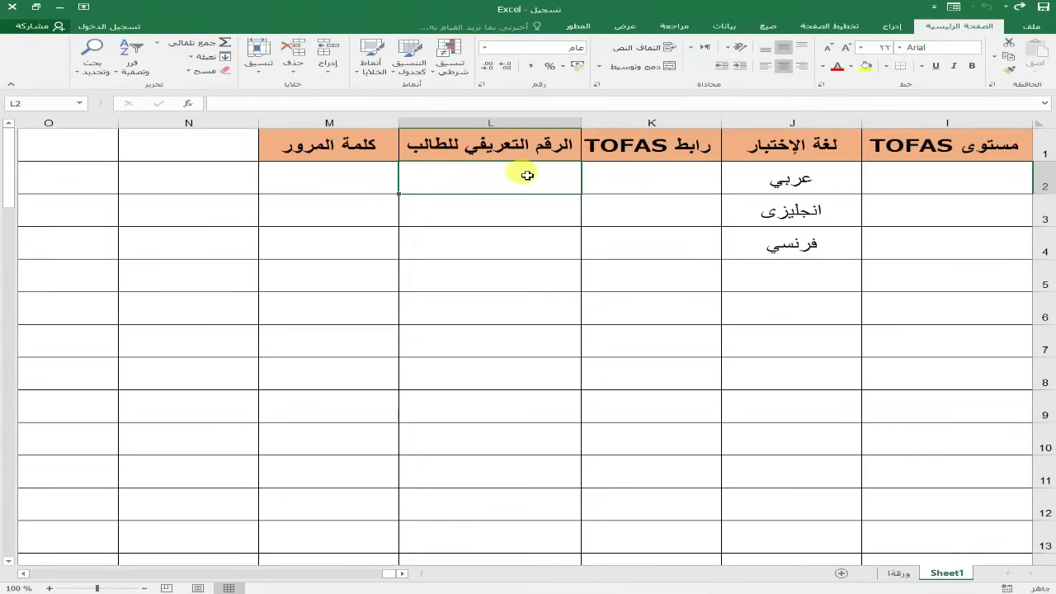
left_click_drag(527, 175, 353, 175)
left_click_drag(372, 206, 367, 472)
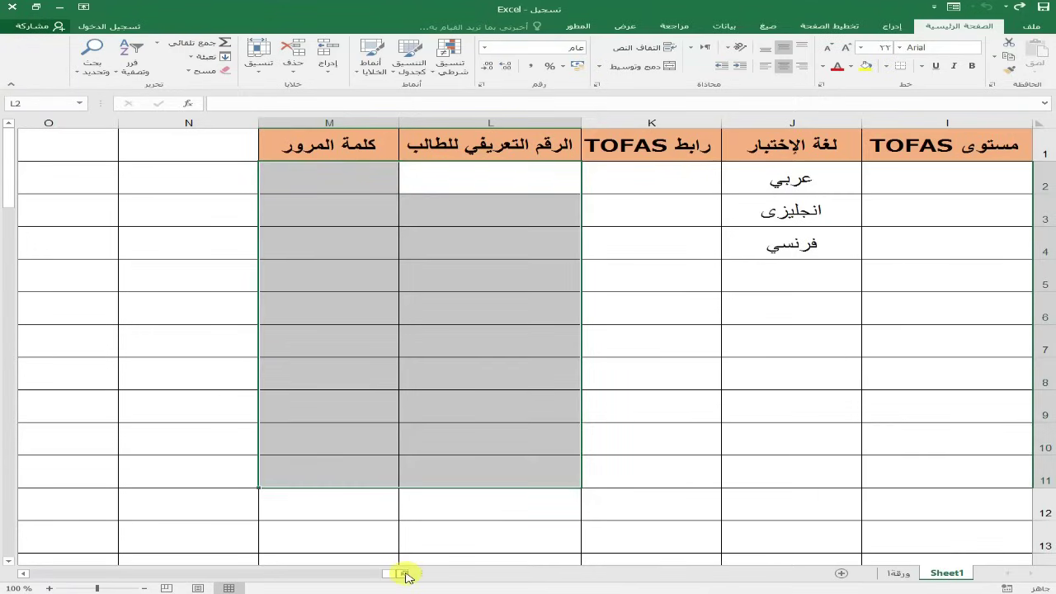
Review the registration columns again from the governorate onward, selecting the TOFAS link cell K2 and the student ID cell L2.
left_click_drag(403, 574, 404, 573)
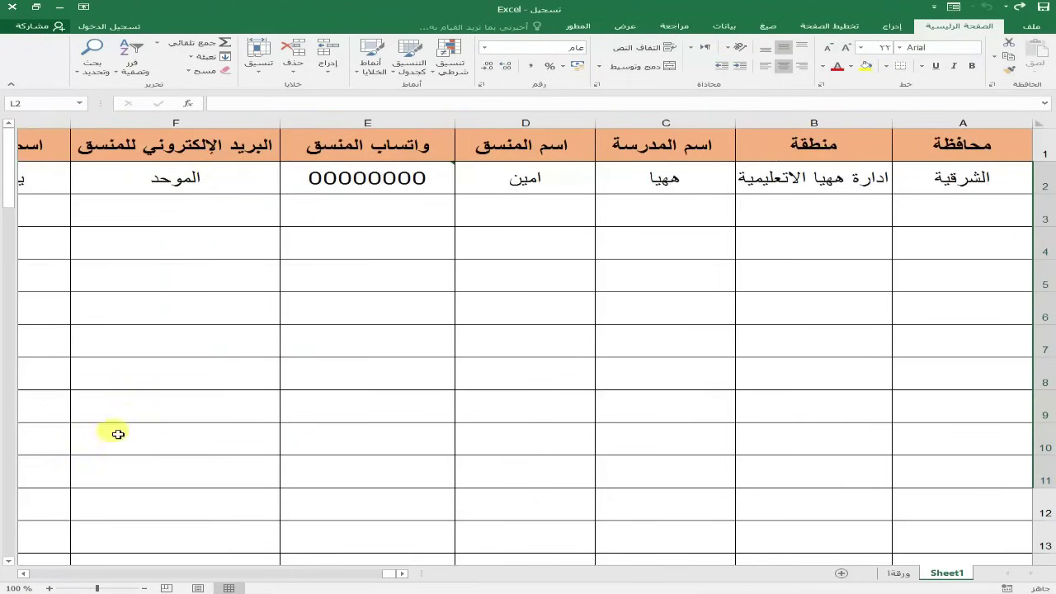
left_click(26, 574)
left_click_drag(25, 574, 25, 574)
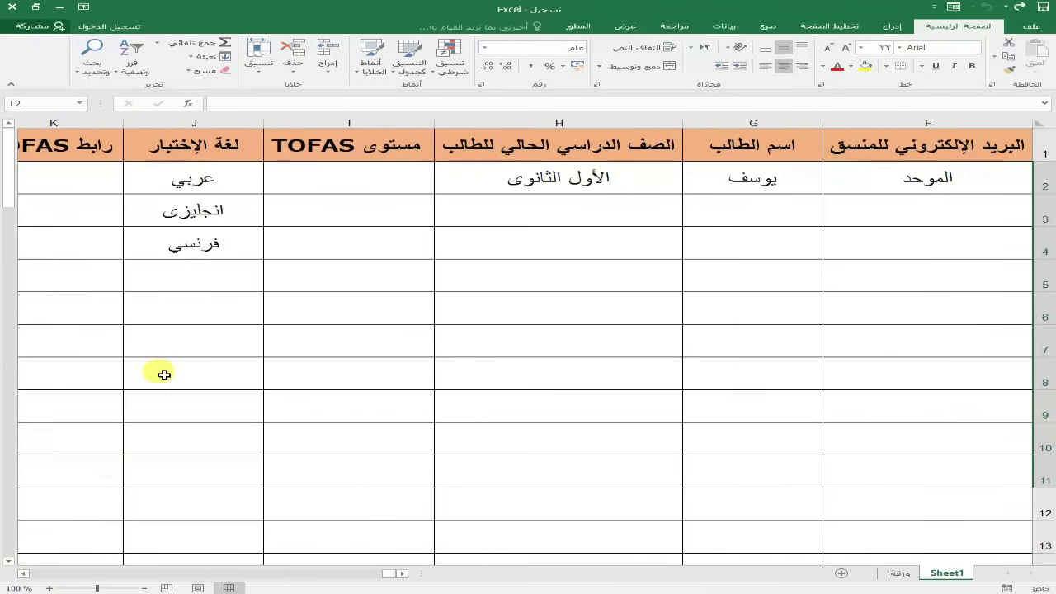
left_click(26, 577)
left_click(256, 180)
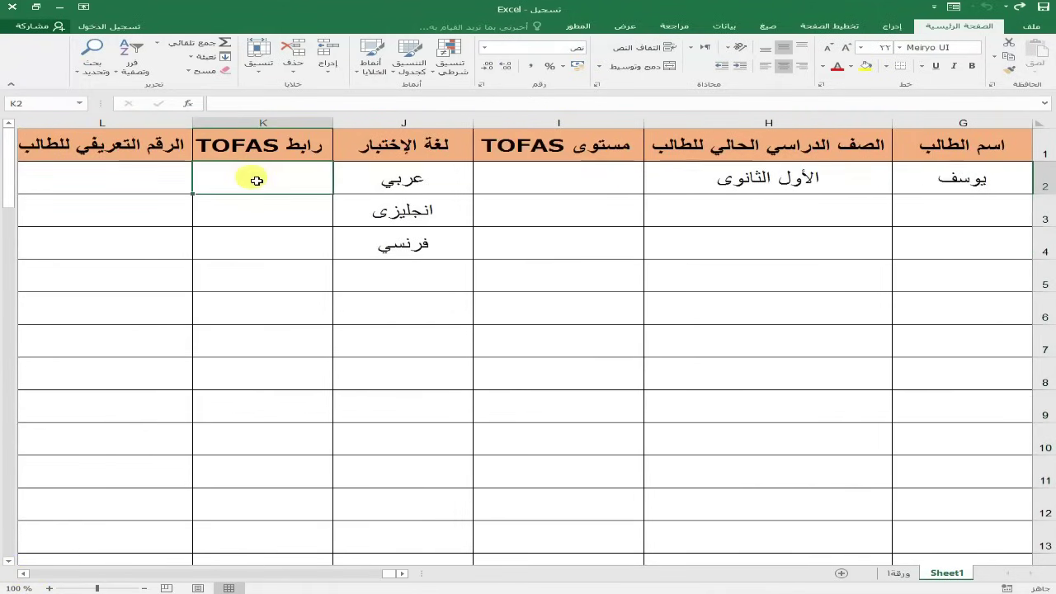
left_click(257, 181)
left_click(259, 180)
left_click(259, 180)
left_click(259, 179)
left_click(23, 574)
left_click(23, 574)
left_click(23, 573)
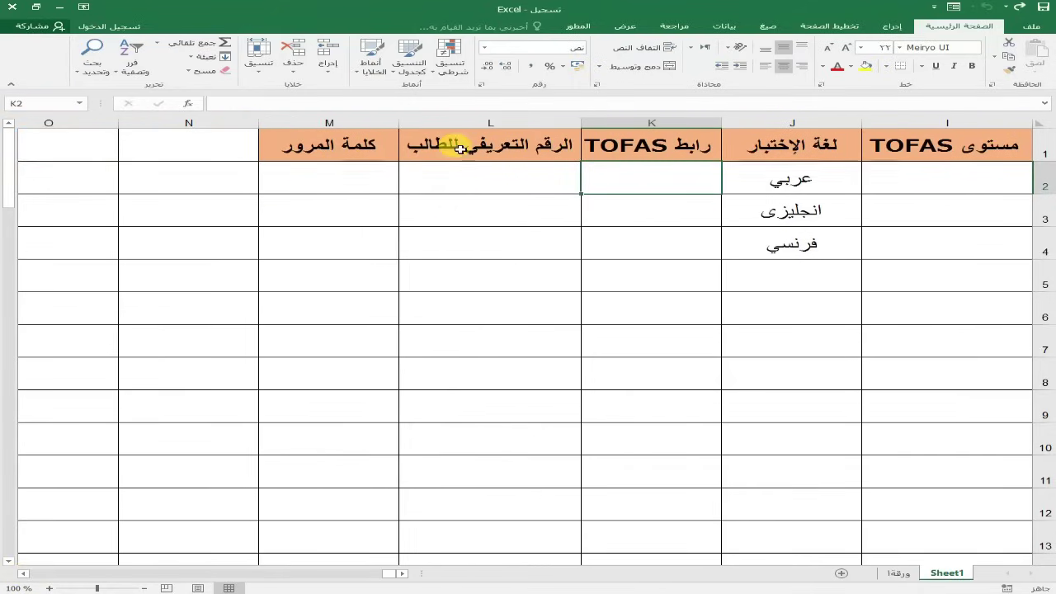
left_click(466, 170)
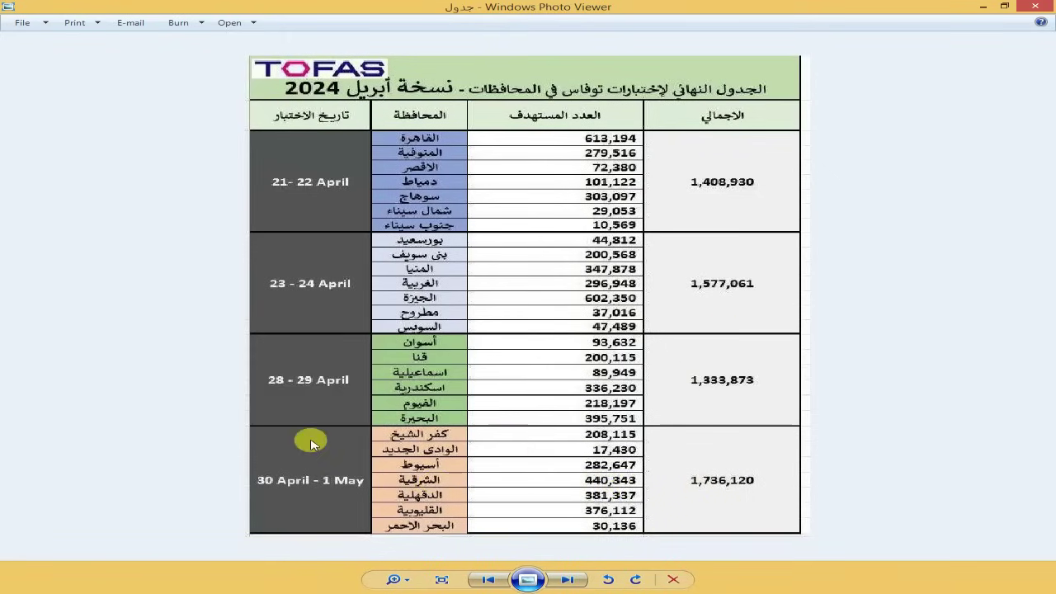
Check the 30 April - 1 May exam dates in the April 2024 governorate schedule image, and return to the workbook.
left_click(275, 488)
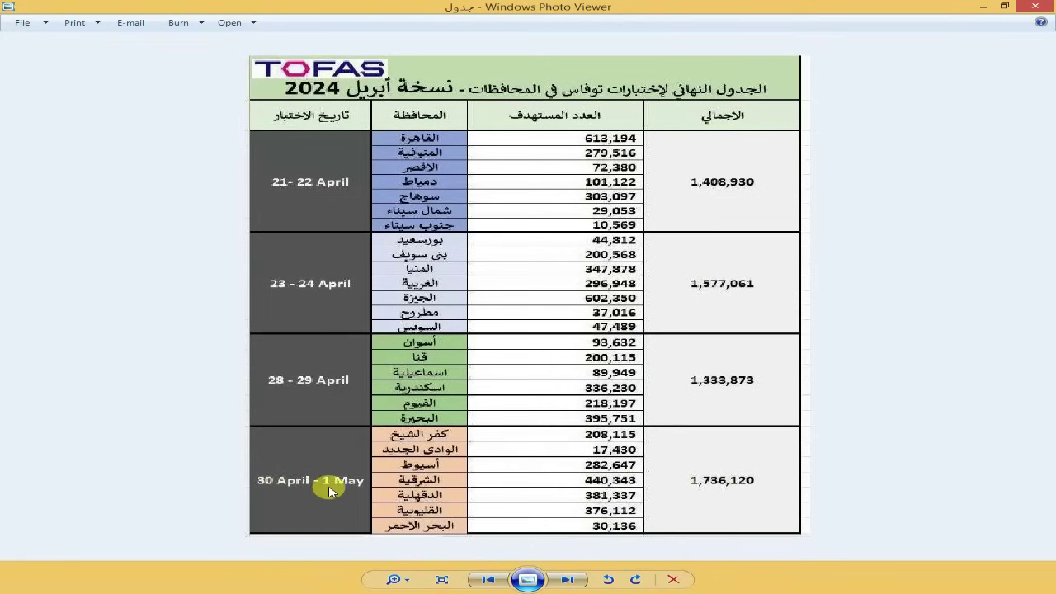
left_click(321, 487)
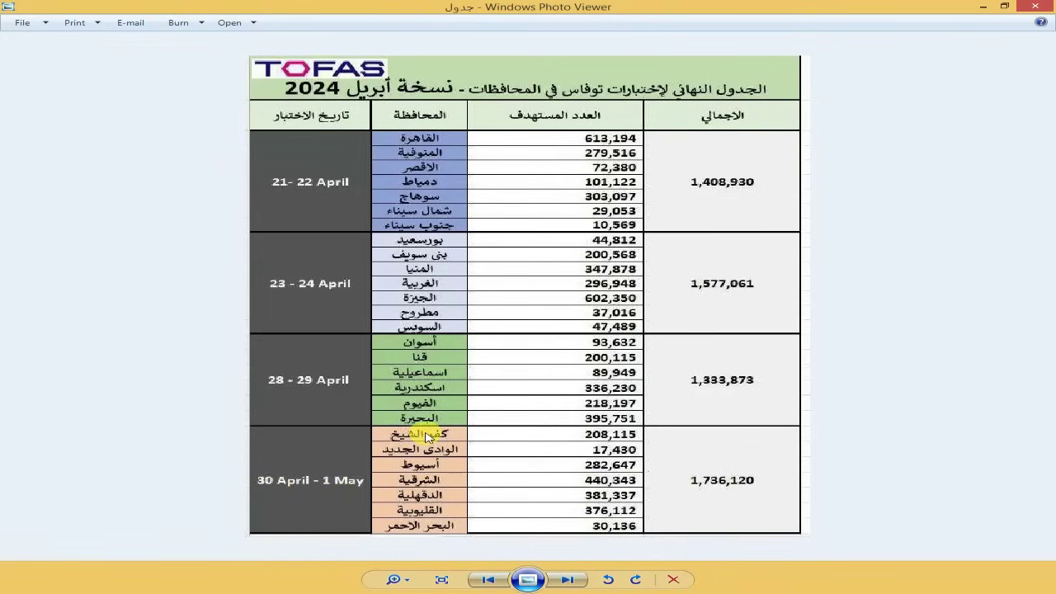
left_click(983, 8)
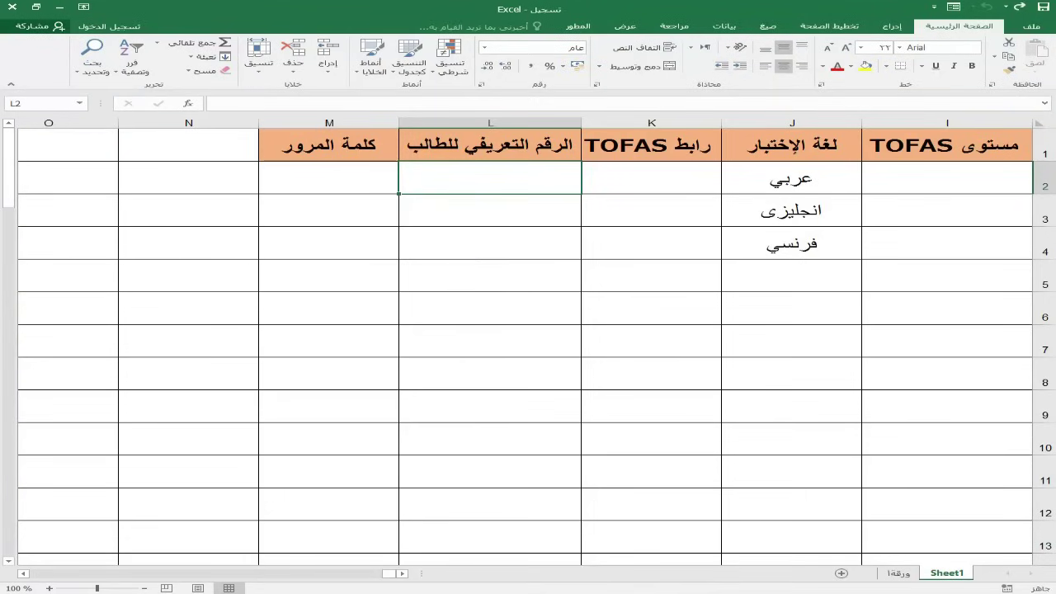
Copy the governorate, district and school name from row 2 down through row 10 in columns A to C.
left_click(403, 573)
left_click(402, 574)
left_click(402, 574)
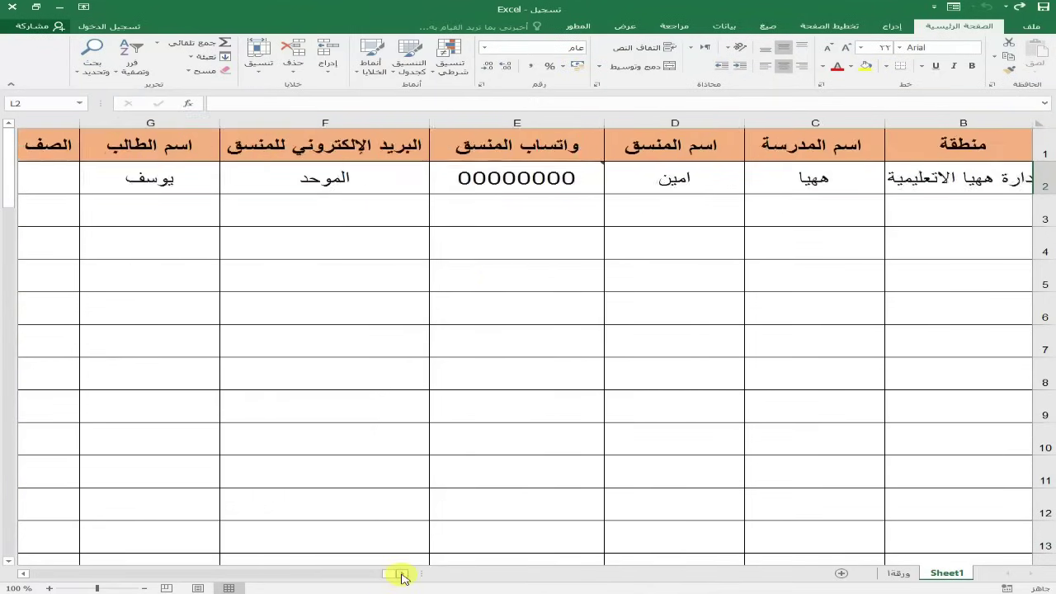
left_click(403, 574)
left_click(942, 177)
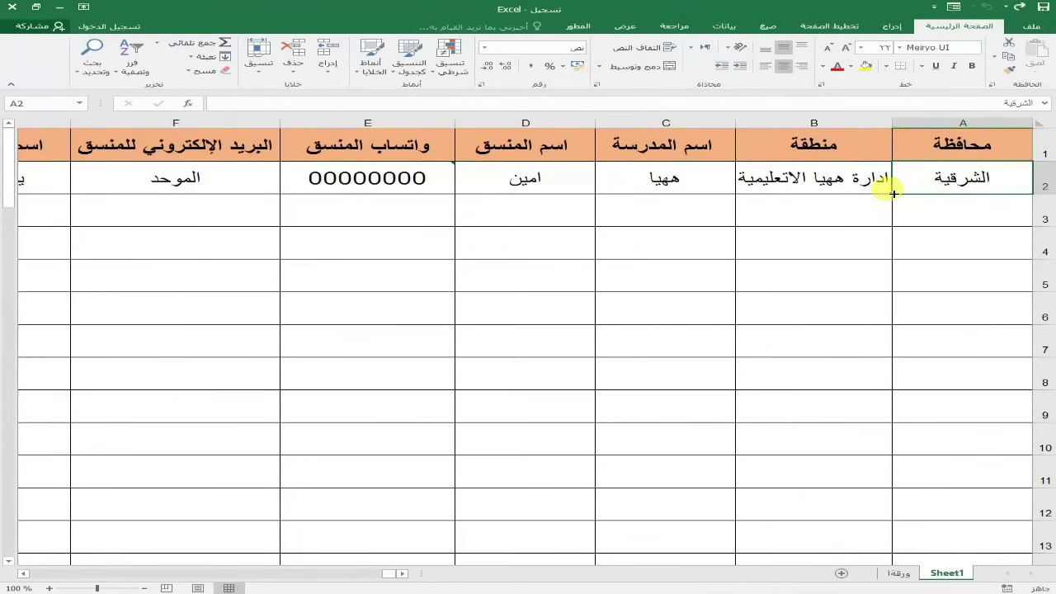
left_click_drag(896, 200, 915, 444)
left_click(743, 186)
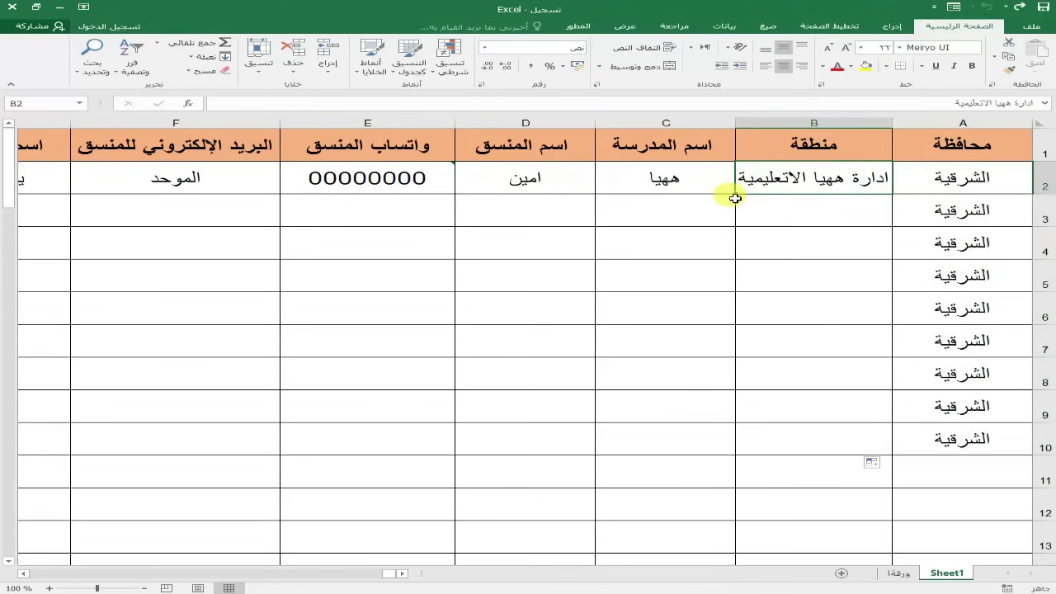
left_click_drag(736, 195, 738, 454)
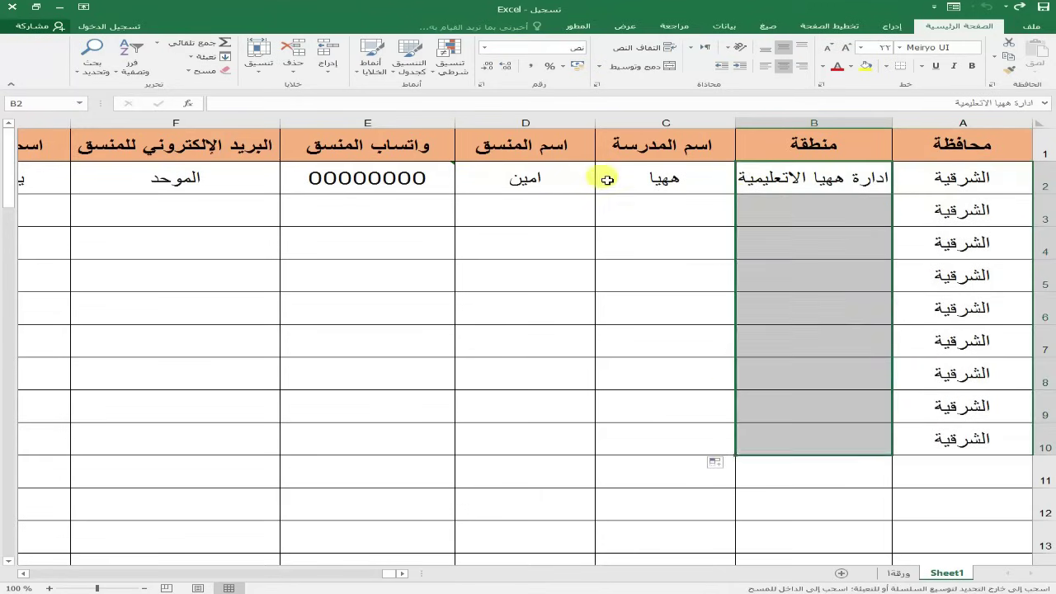
left_click(620, 173)
left_click_drag(597, 193, 597, 456)
Fill the coordinator's name, WhatsApp number series and e-mail entry from row 2 down through row 10.
left_click(493, 184)
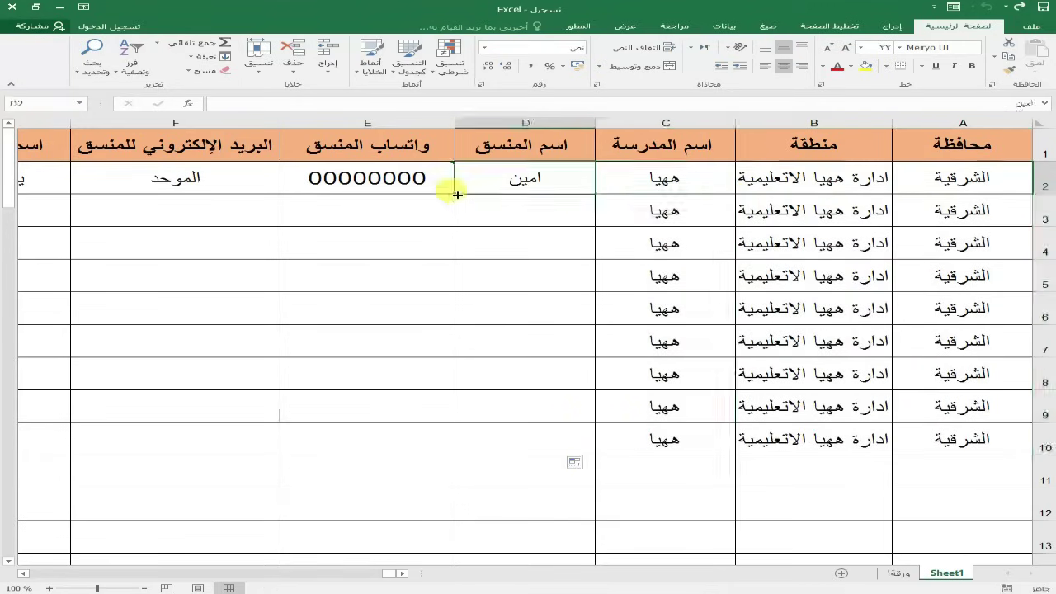
left_click_drag(455, 195, 428, 437)
left_click(284, 191)
left_click_drag(282, 193, 294, 448)
left_click(92, 185)
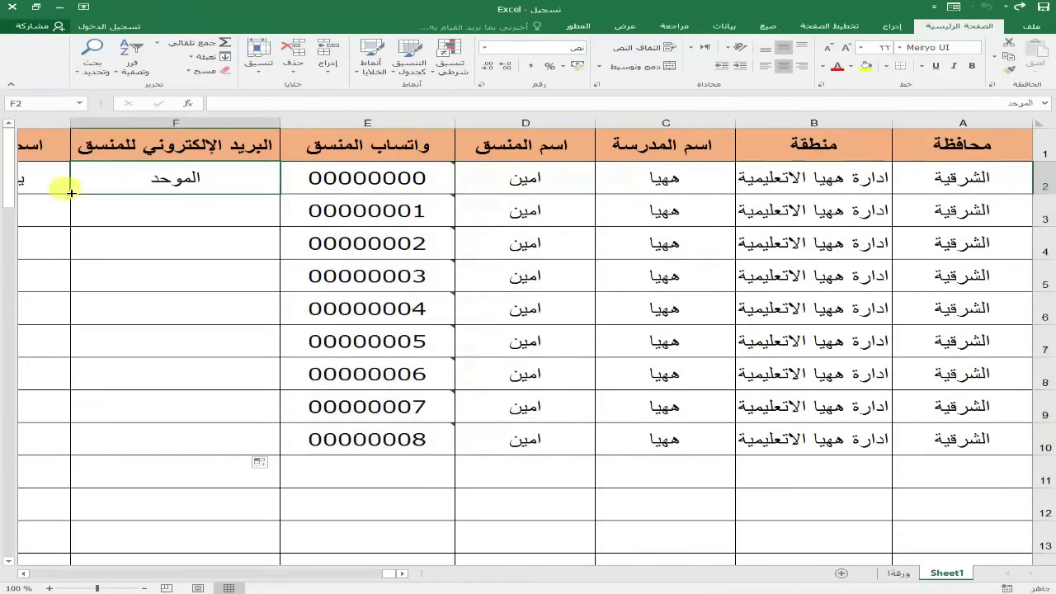
left_click_drag(83, 192, 97, 425)
key("ctrl+d")
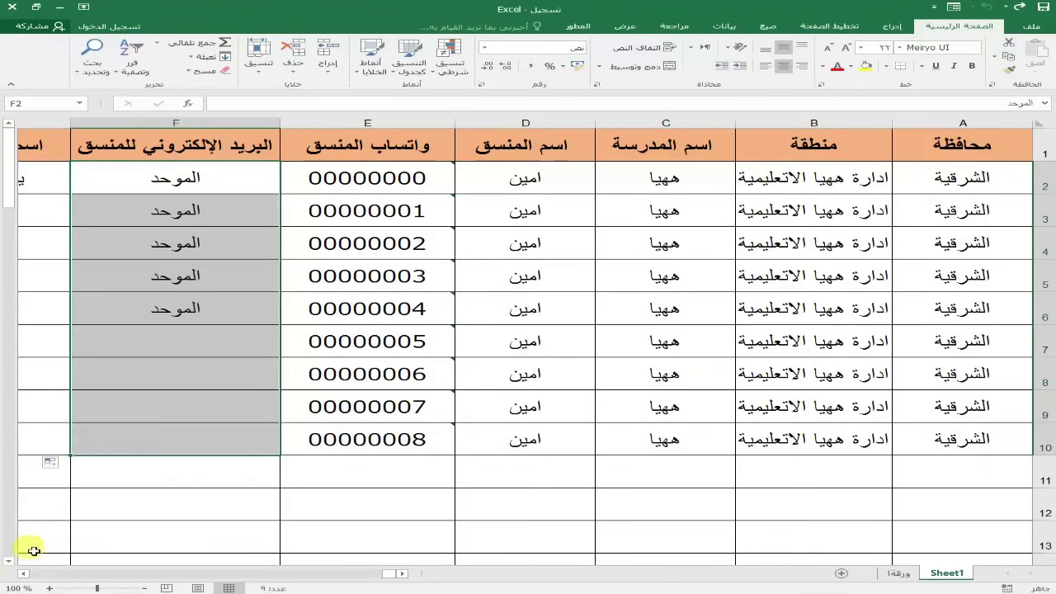
Enter the second student's first name in the student name cell G3.
left_click(21, 574)
left_click(22, 573)
left_click(22, 574)
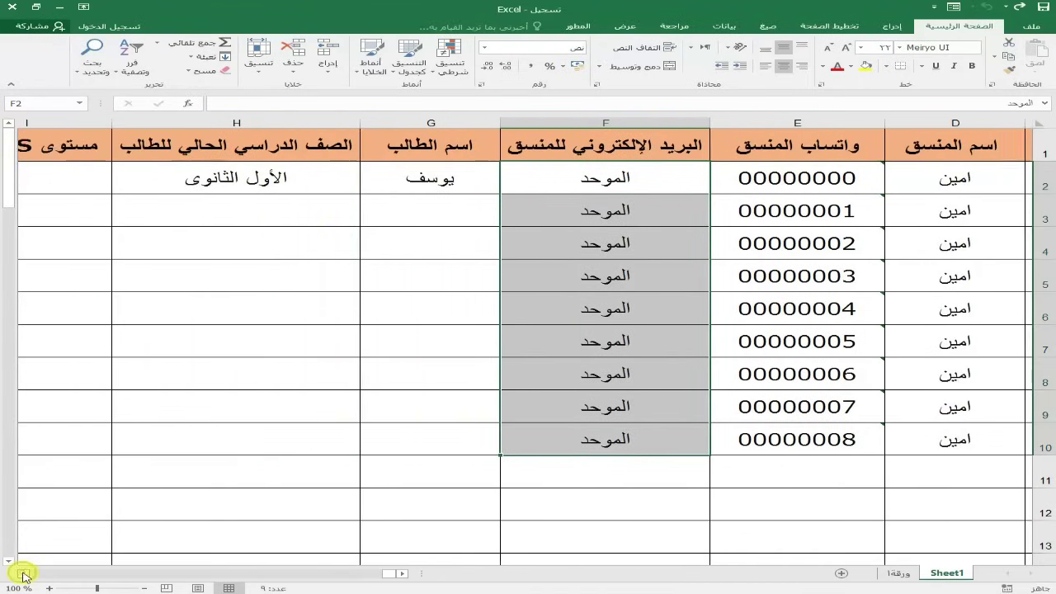
left_click(420, 212)
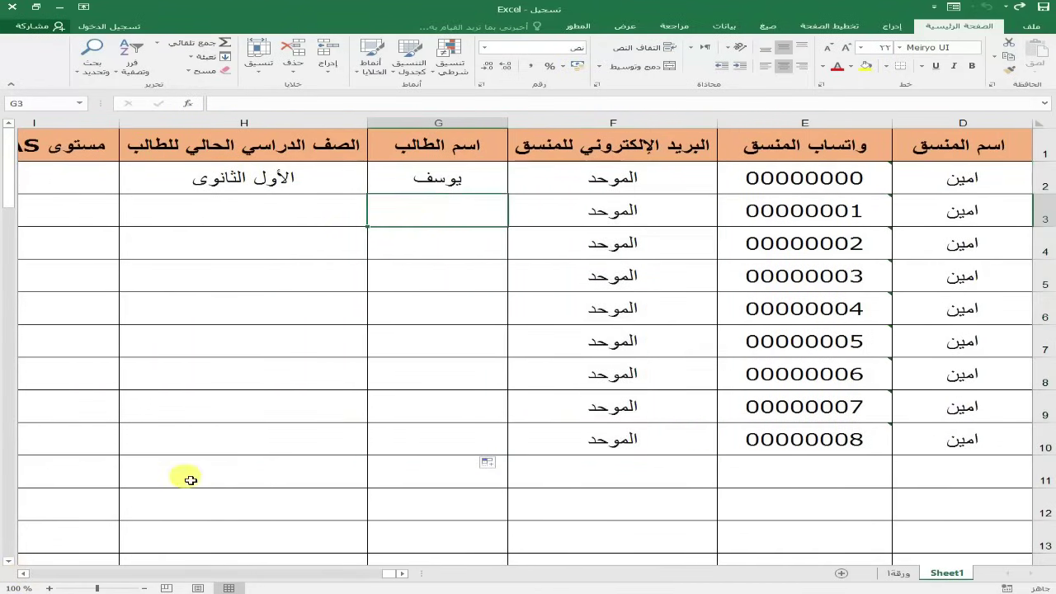
left_click(22, 573)
left_click(21, 574)
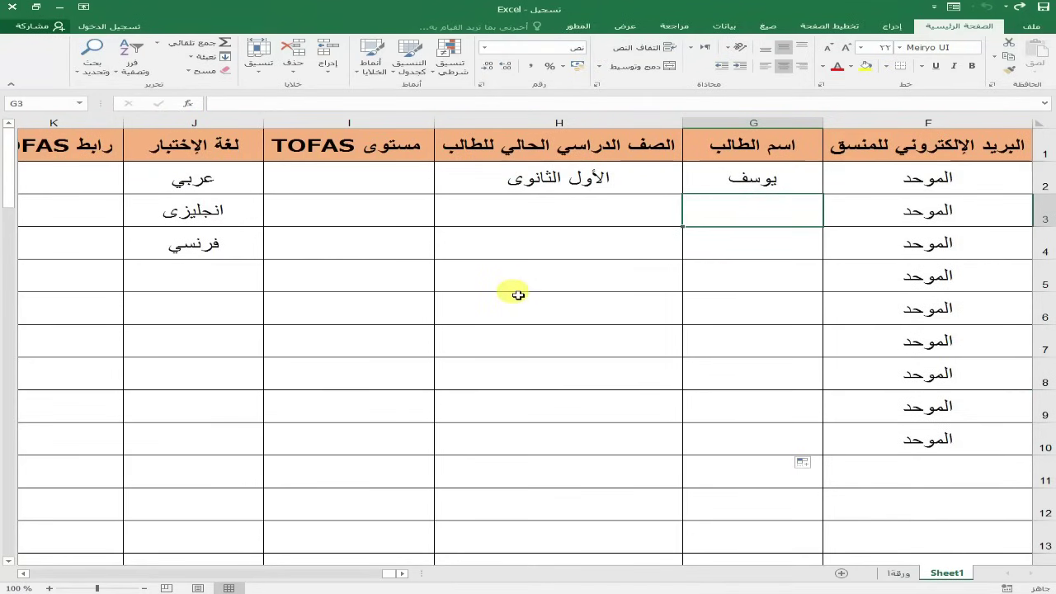
type("احمد")
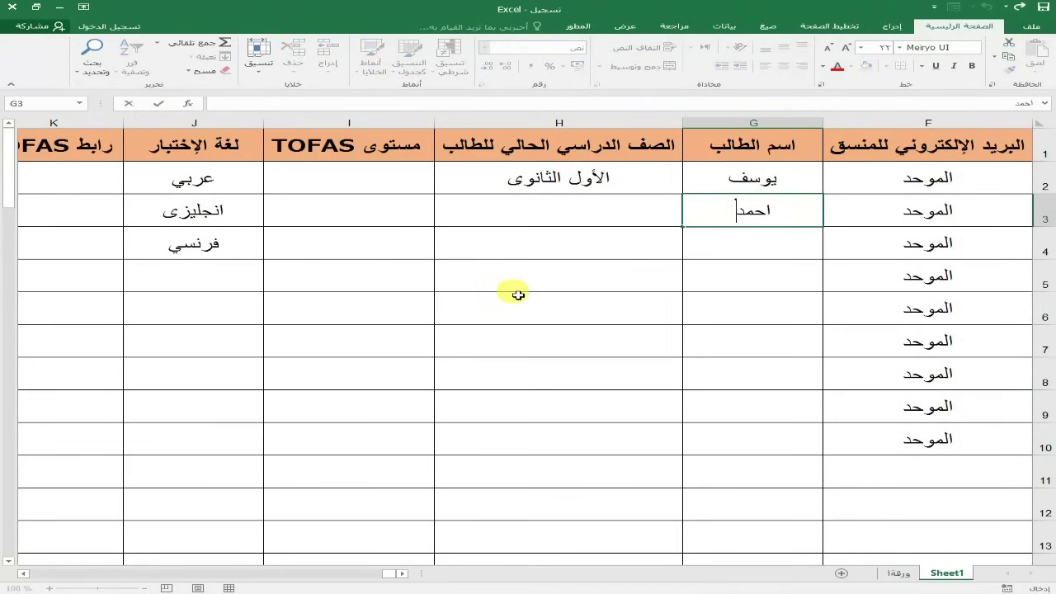
Set the second student's current grade in H3 to الثانى الثانوى.
left_click(540, 214)
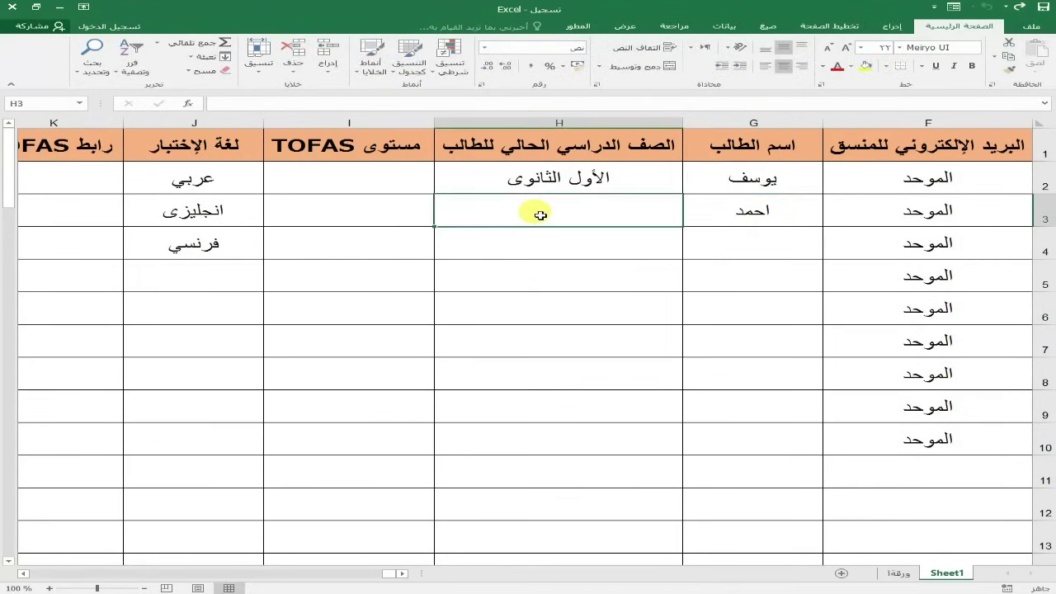
type("الثانى ا")
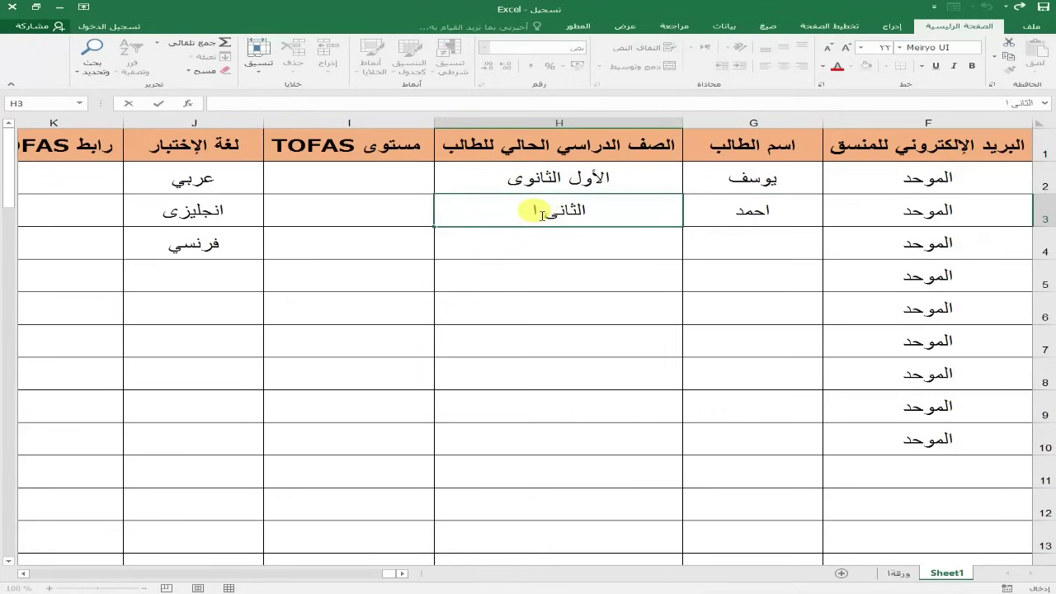
type("لثانوى")
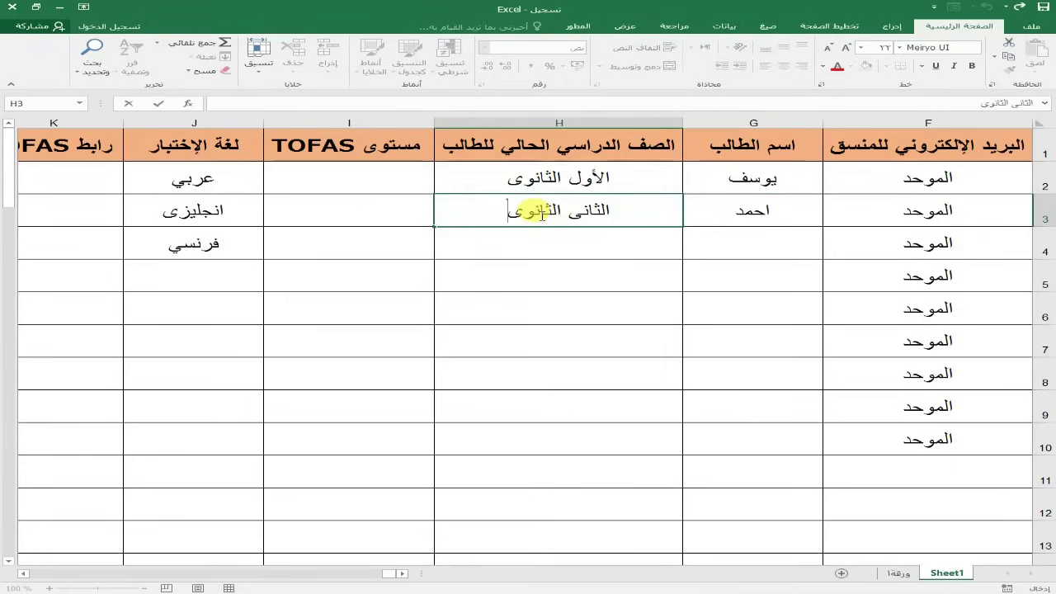
left_click(376, 229)
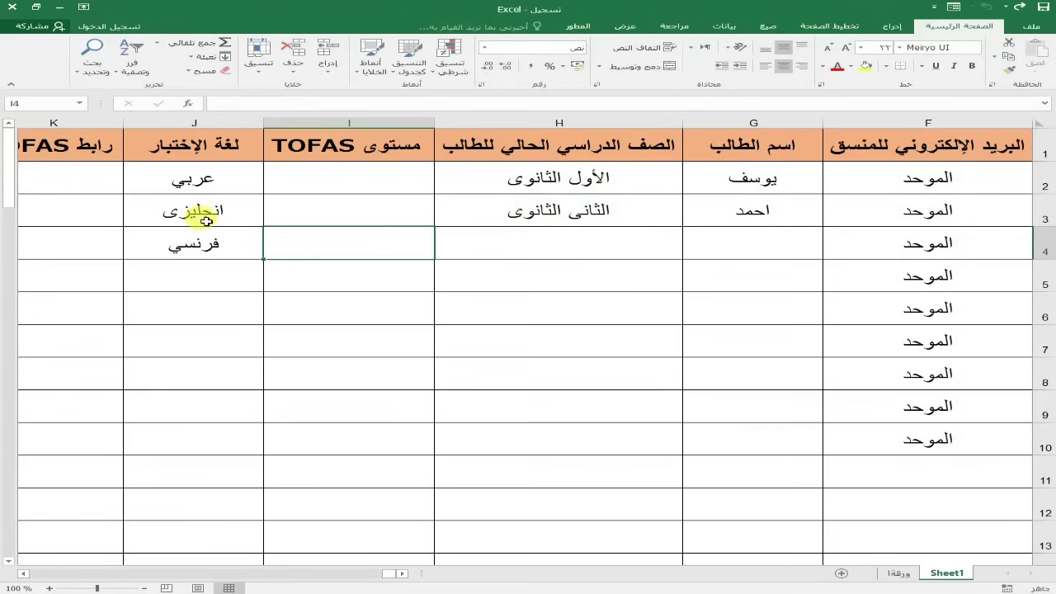
Review the exam language entries in J2:J4 and select the student name through exam language columns G:J.
left_click(203, 213)
left_click(209, 170)
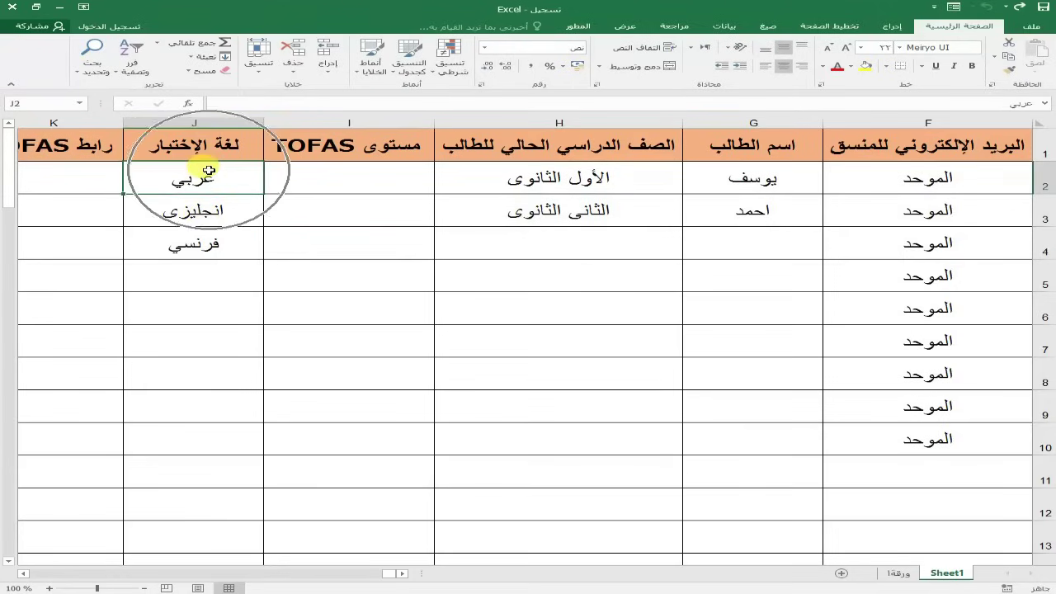
left_click(243, 207)
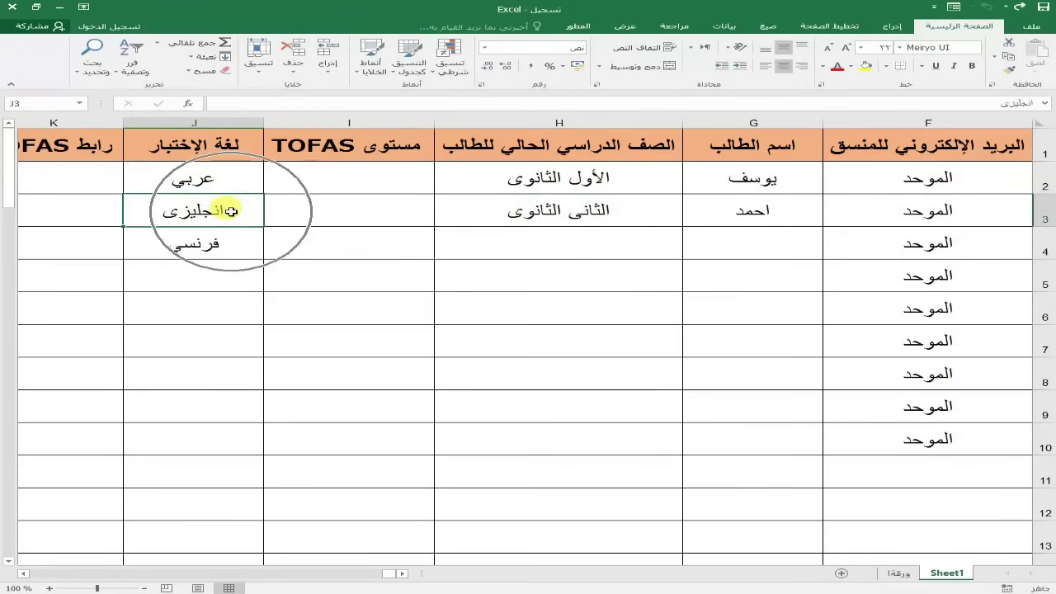
left_click(149, 246)
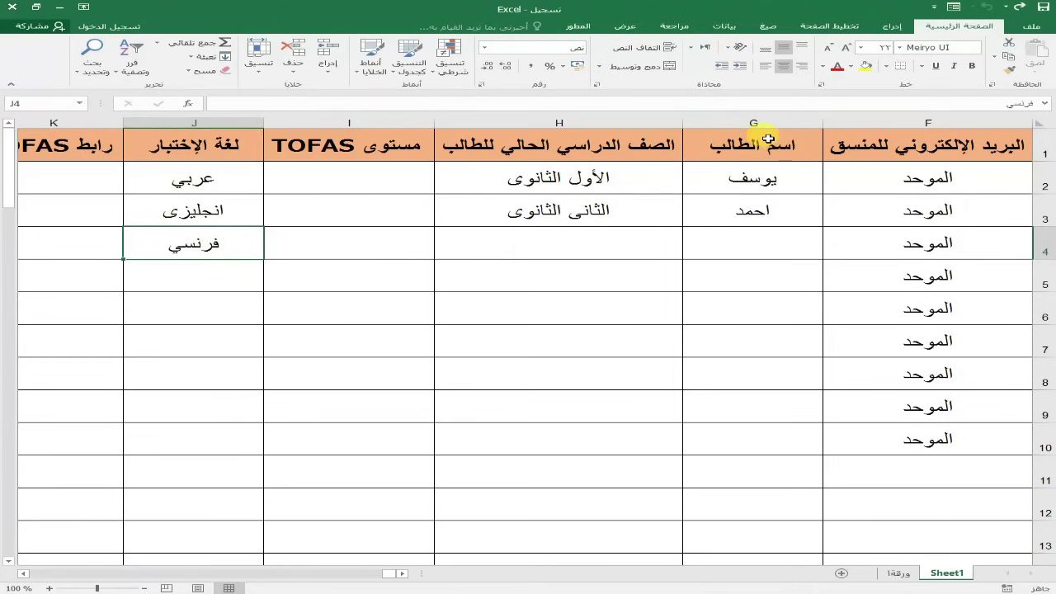
left_click_drag(767, 128, 228, 134)
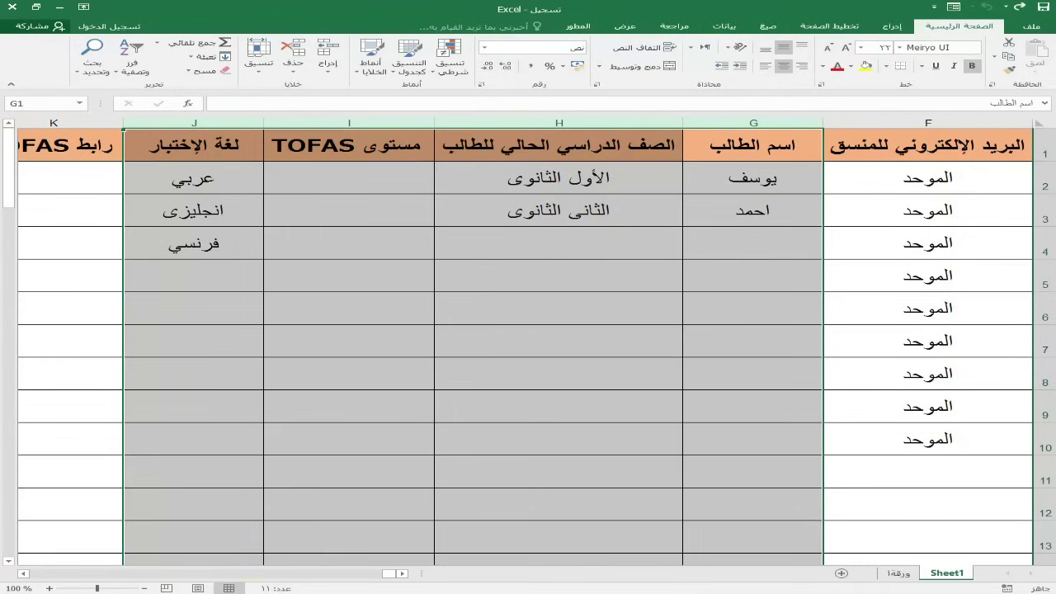
Switch to the TOFAS start page in the browser and examine its individual and group registration sections.
left_click(394, 209)
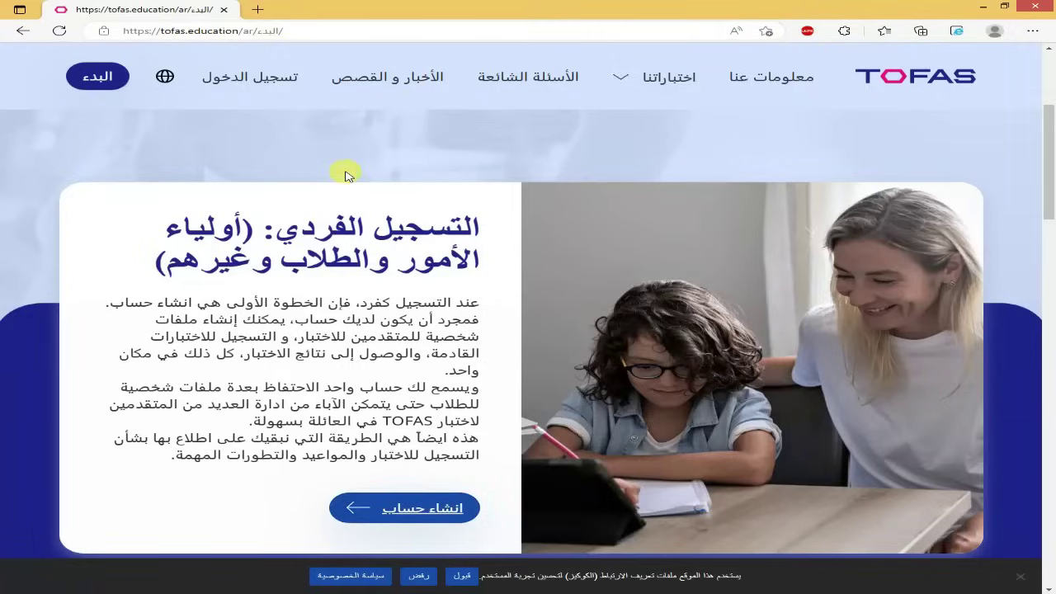
scroll(345, 175, "down", 2)
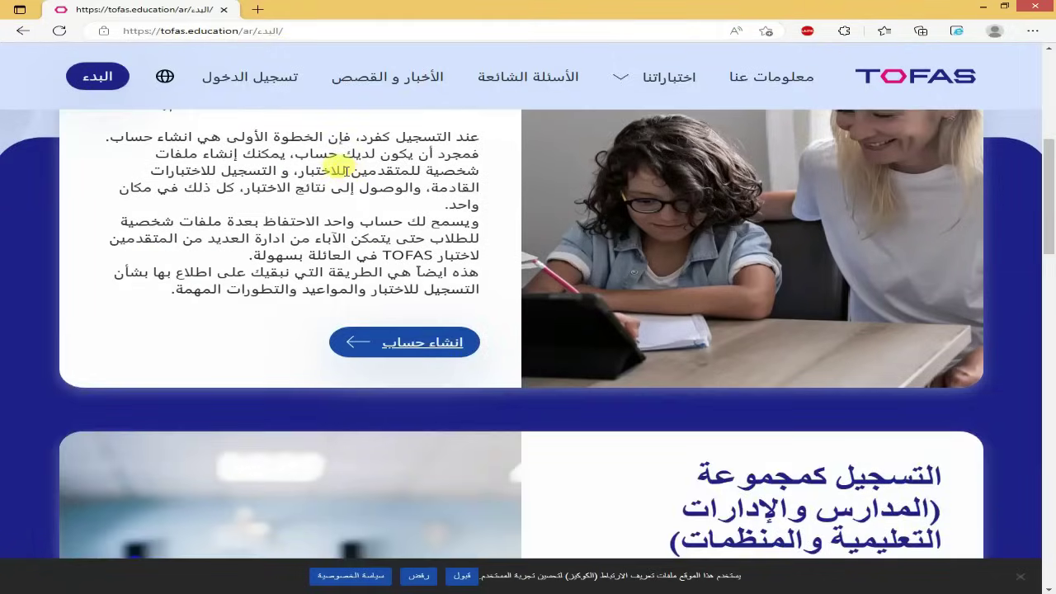
scroll(346, 171, "down", 3)
scroll(347, 171, "down", 1)
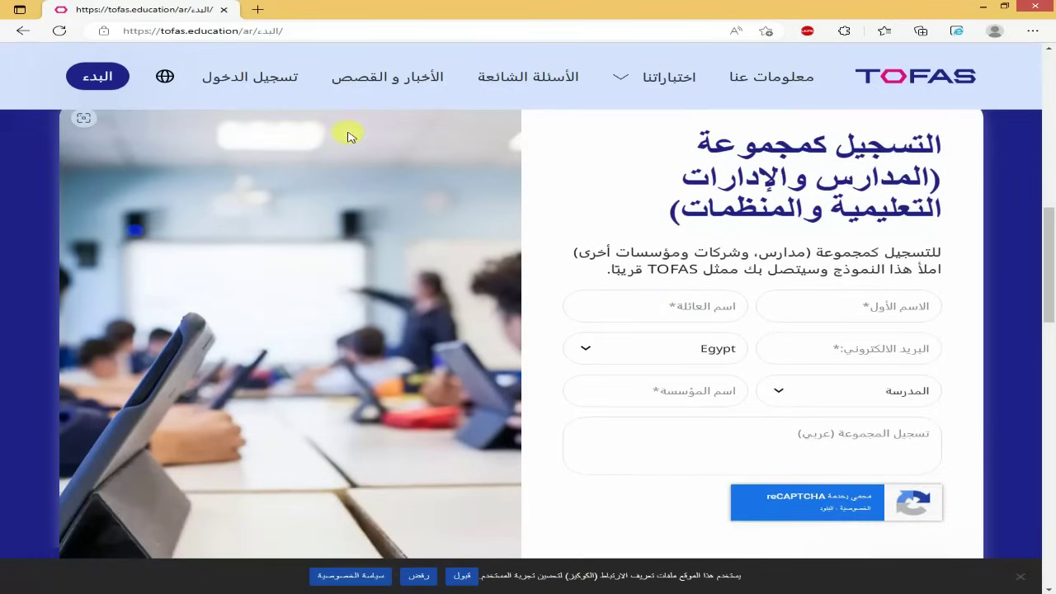
scroll(467, 238, "up", 1)
scroll(446, 240, "up", 10)
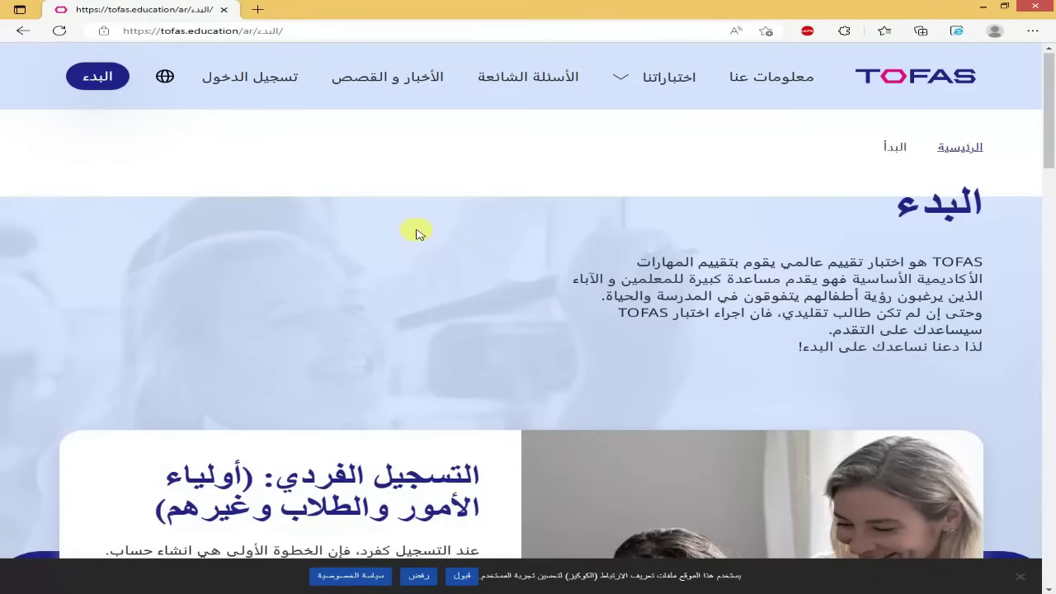
Open account creation (انشاء حساب) from the individual registration section for parents and students.
scroll(417, 234, "down", 3)
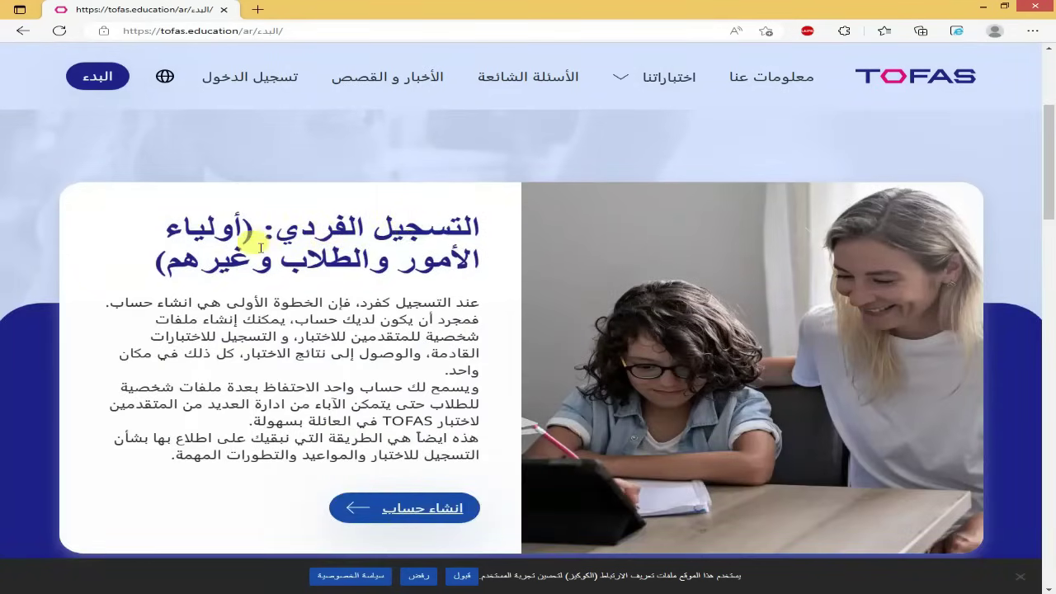
triple_click(260, 246)
left_click(260, 245)
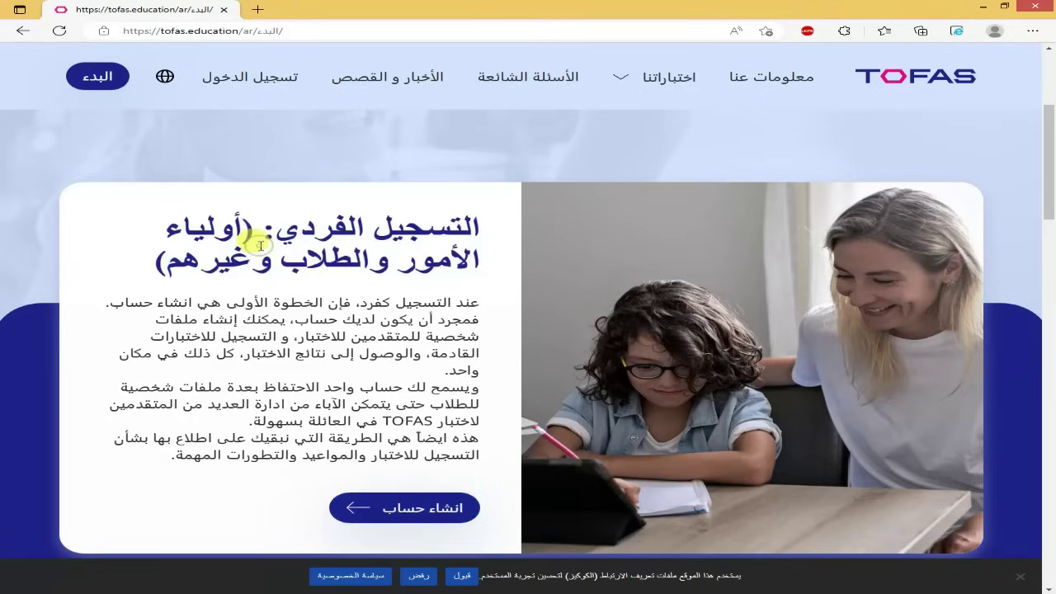
left_click(361, 253)
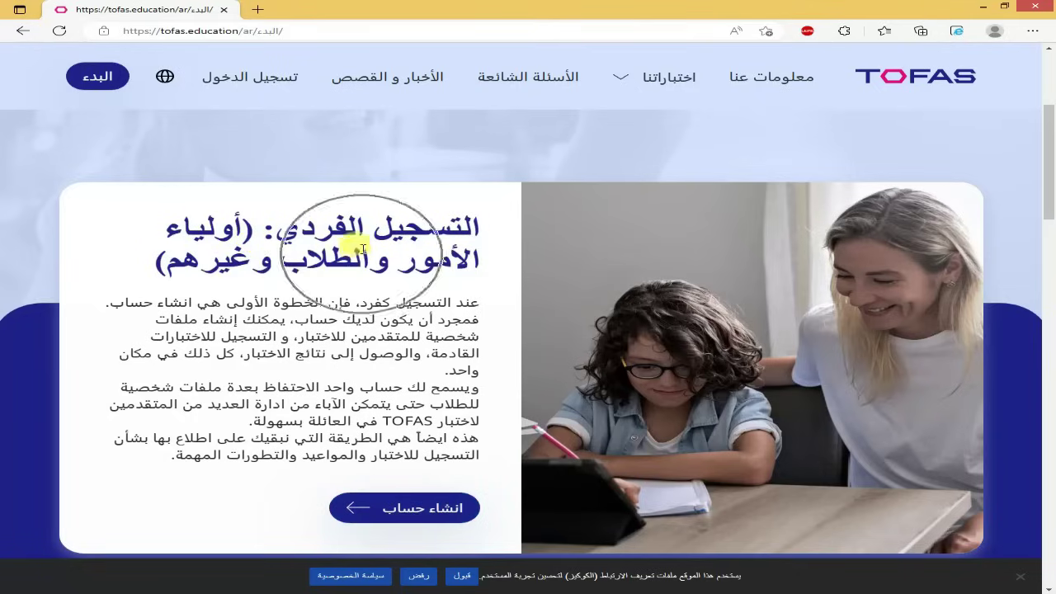
left_click(458, 518)
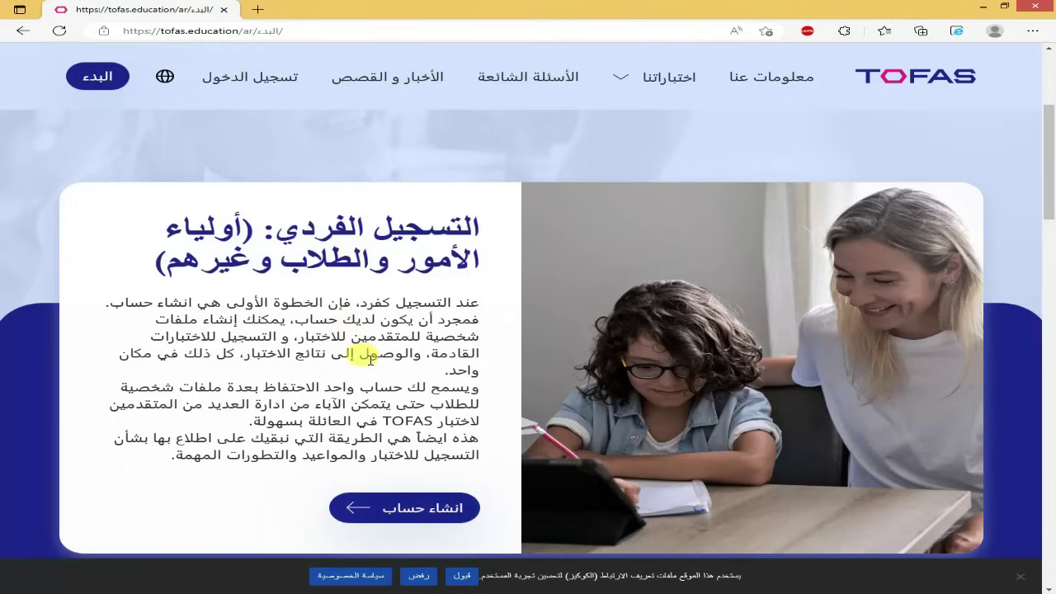
left_click(414, 517)
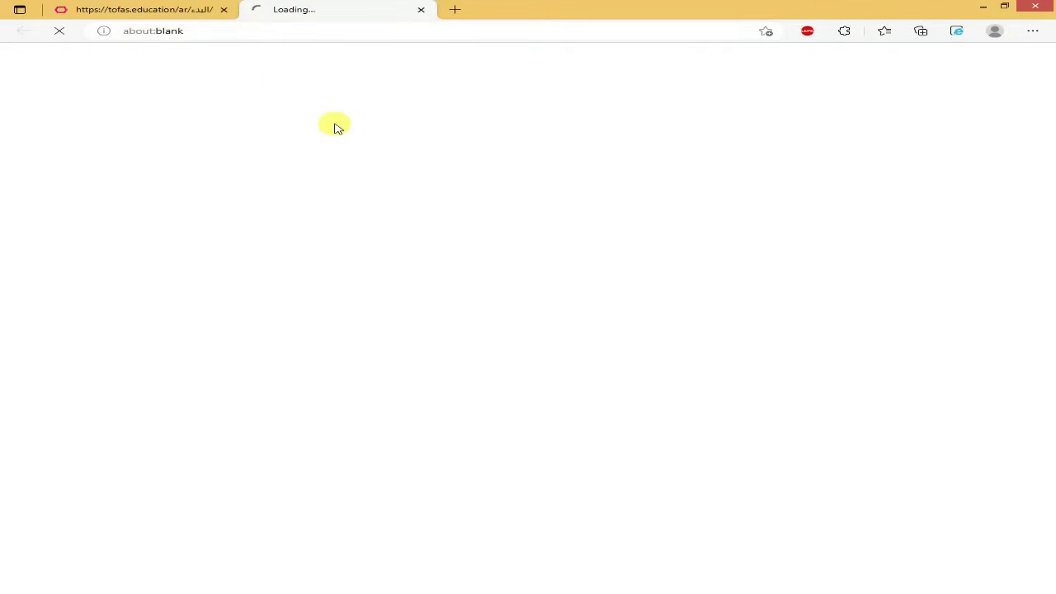
Return to the TOFAS start page and examine the fields of the group registration form for schools and organizations.
left_click(142, 10)
scroll(679, 407, "down", 2)
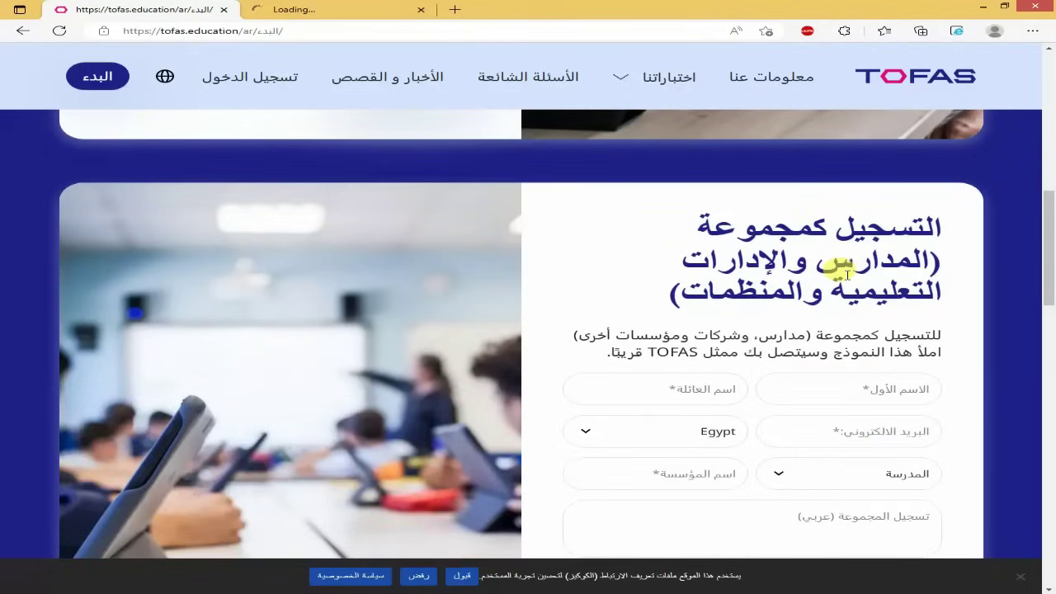
scroll(760, 384, "down", 2)
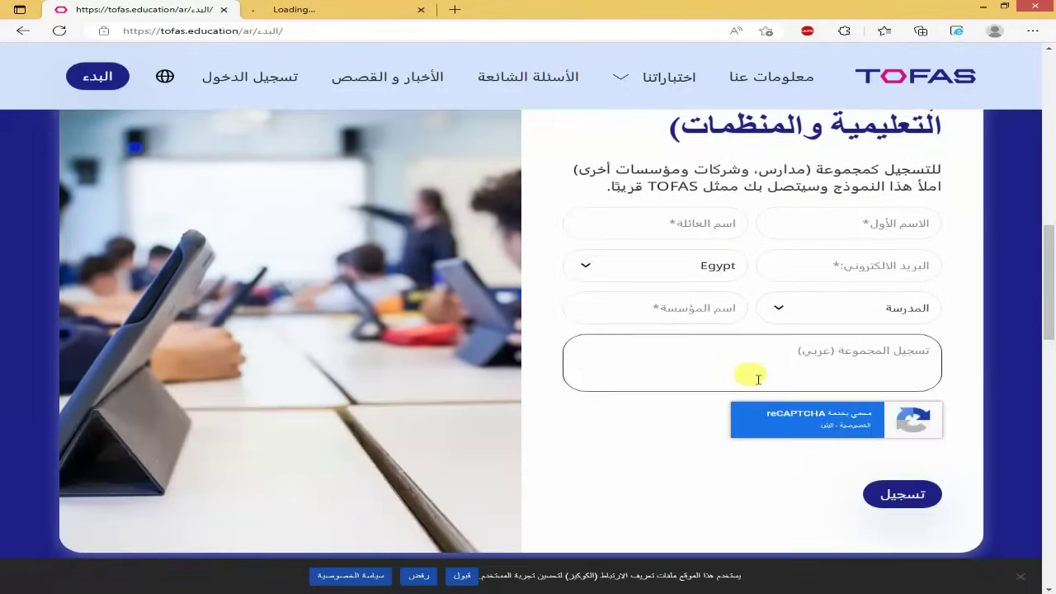
scroll(751, 376, "up", 6)
scroll(755, 380, "up", 4)
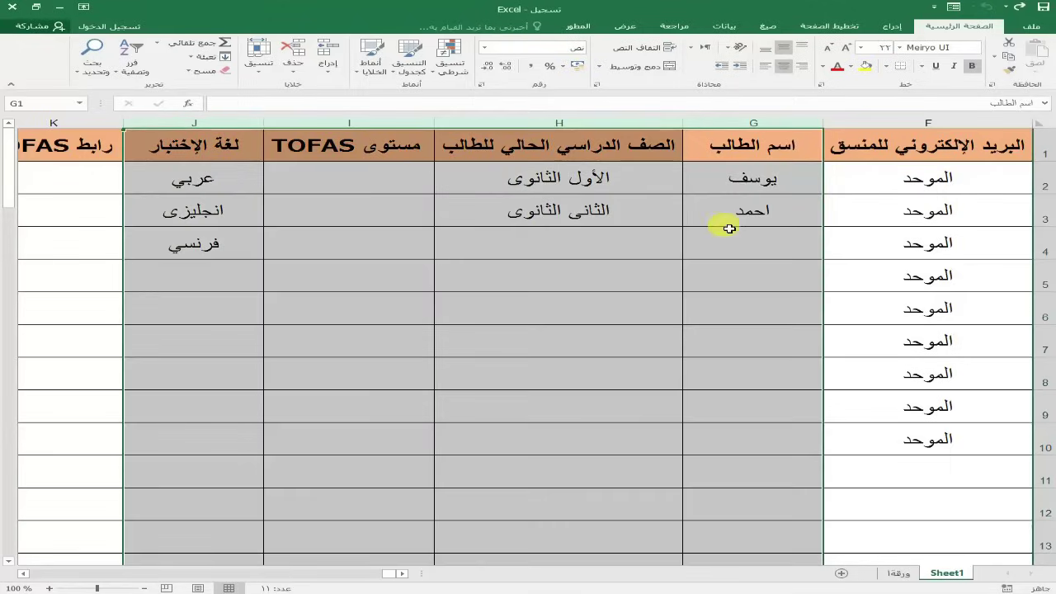
Select the empty student name cell G4 in the workbook and review the filled coordinator and school columns.
left_click(726, 229)
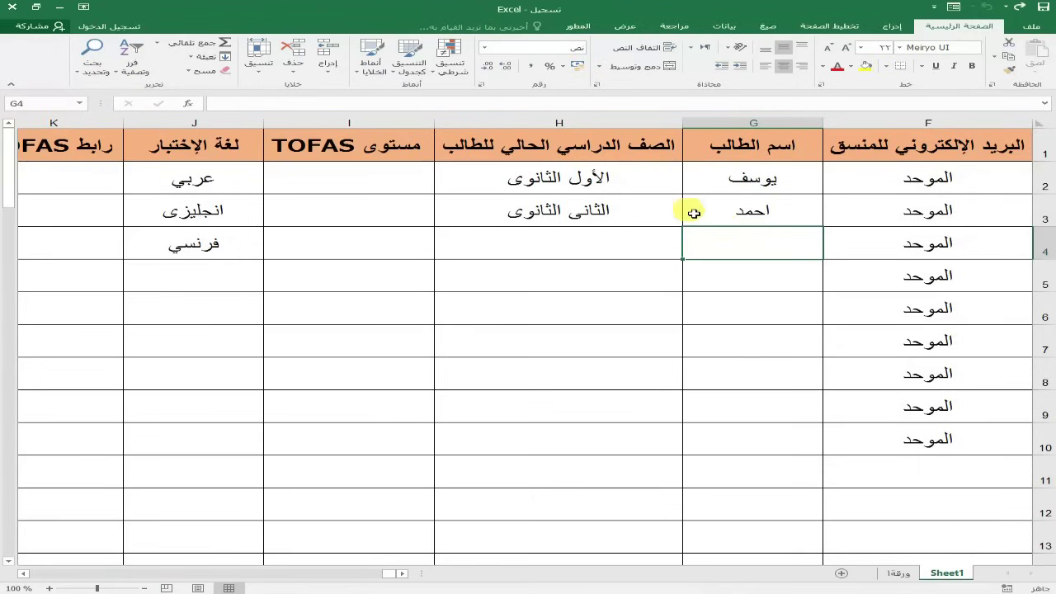
left_click(536, 15)
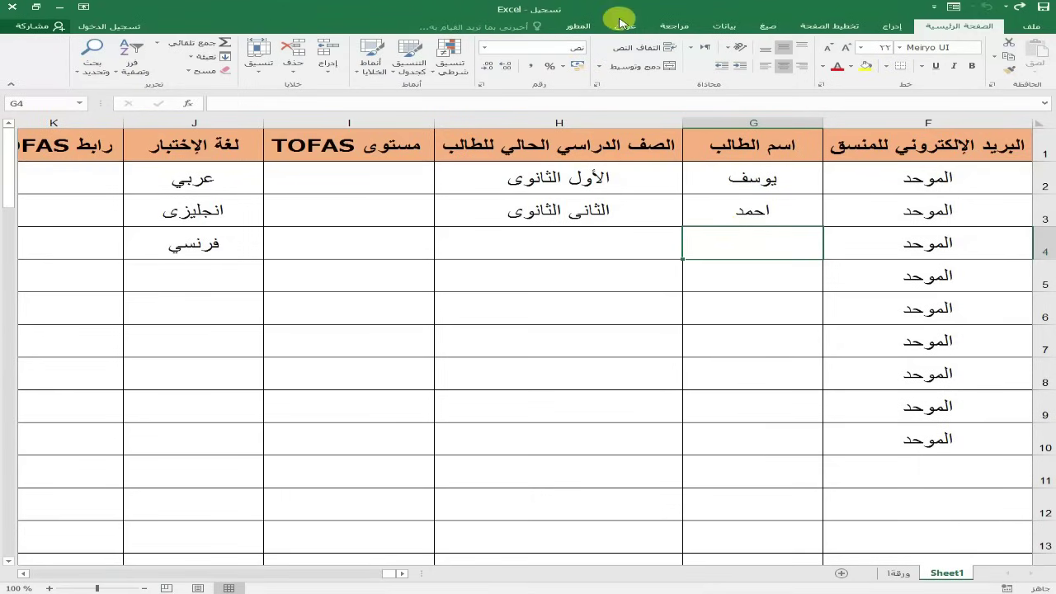
left_click(549, 22)
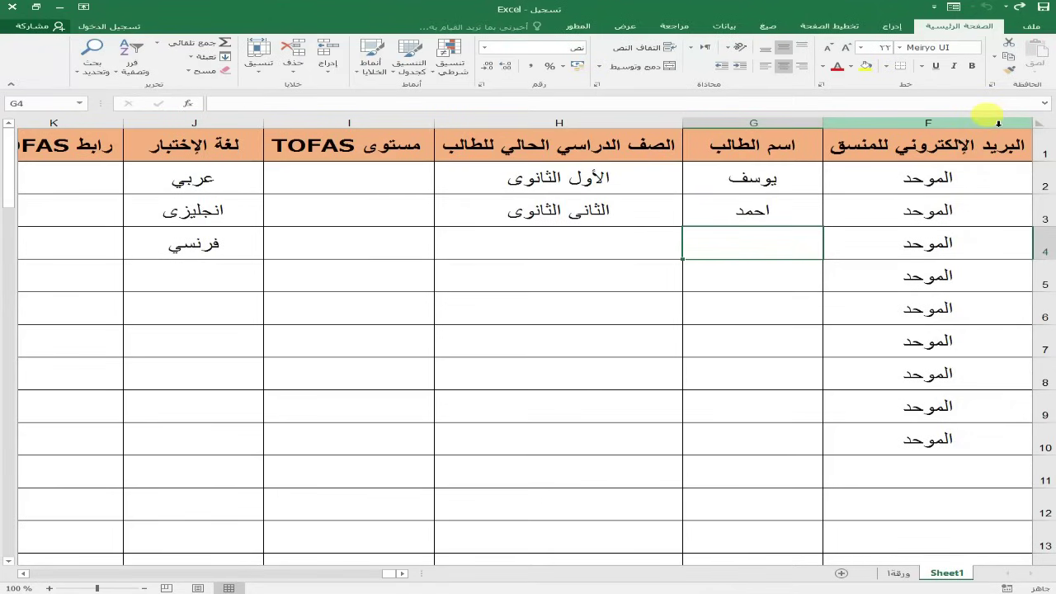
left_click(404, 574)
left_click(403, 574)
left_click(403, 574)
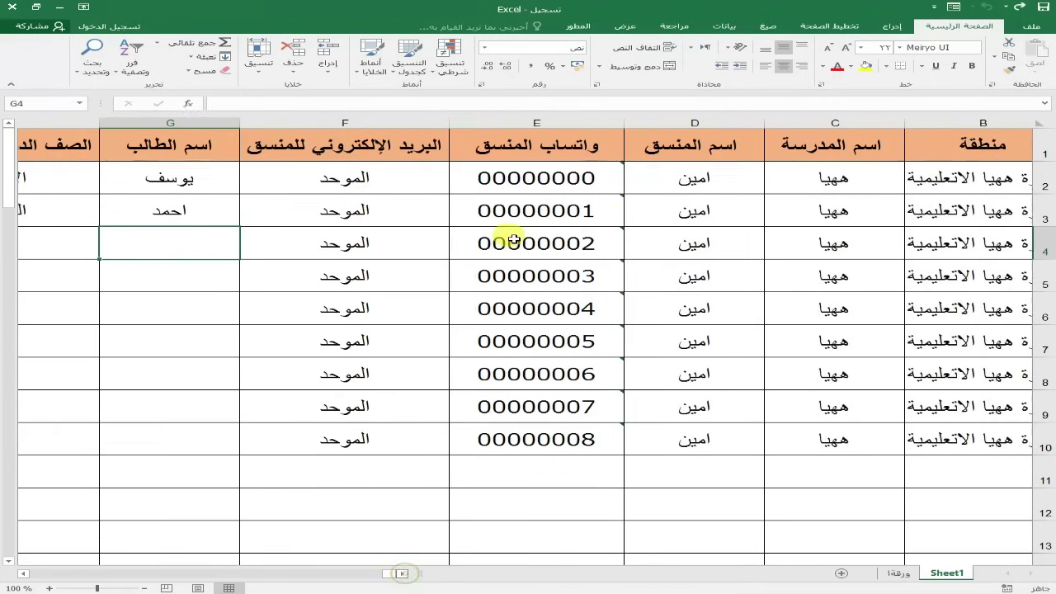
Review the coordinator's WhatsApp and e-mail cells (واتساب المنسق, البريد الإلكتروني للمنسق) in row 2, the first student's record.
left_click(528, 183)
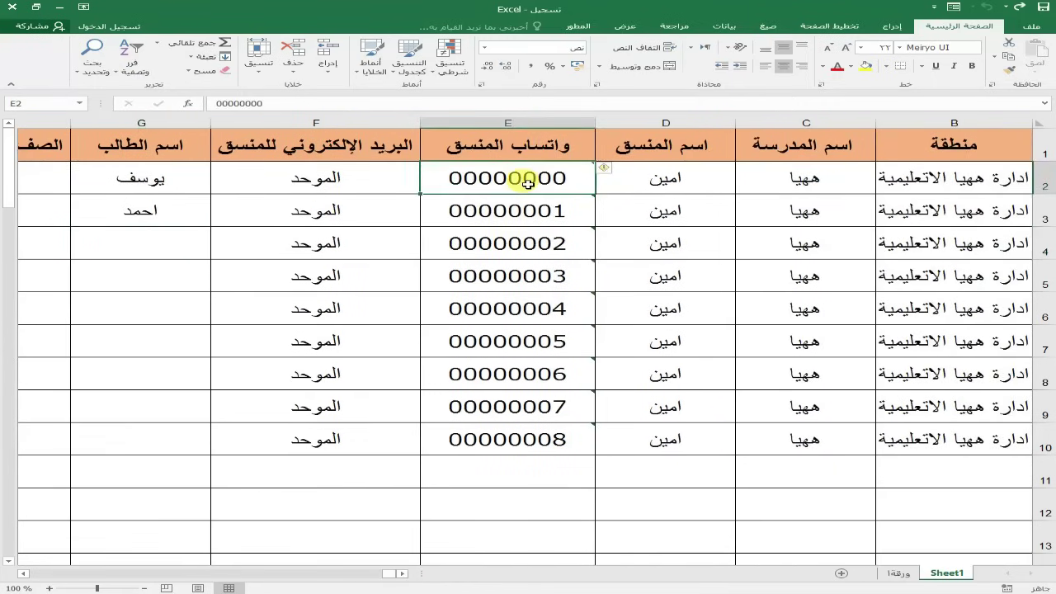
left_click(346, 180)
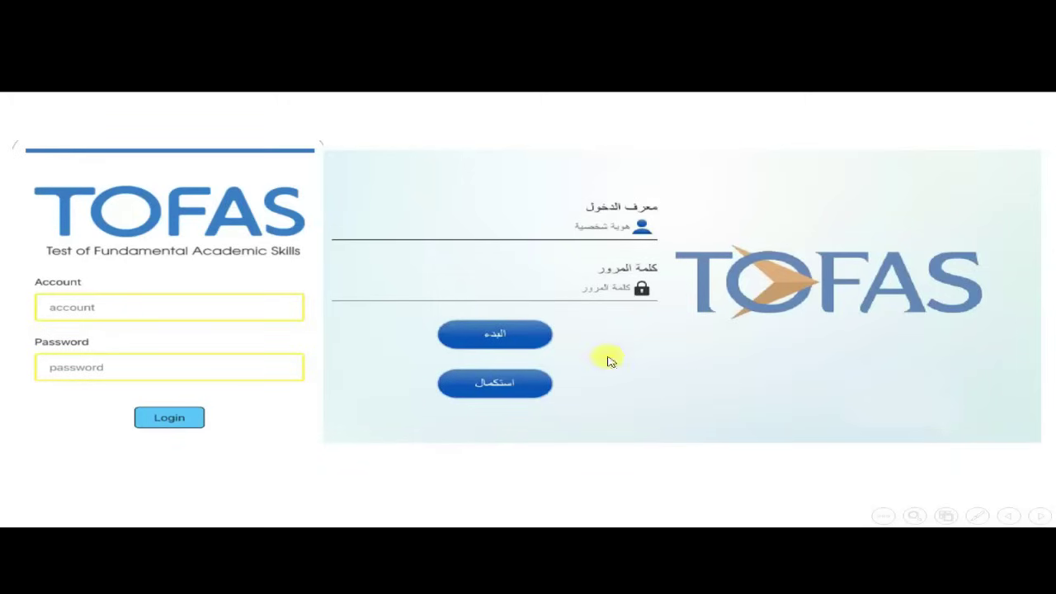
left_click(631, 231)
left_click(620, 237)
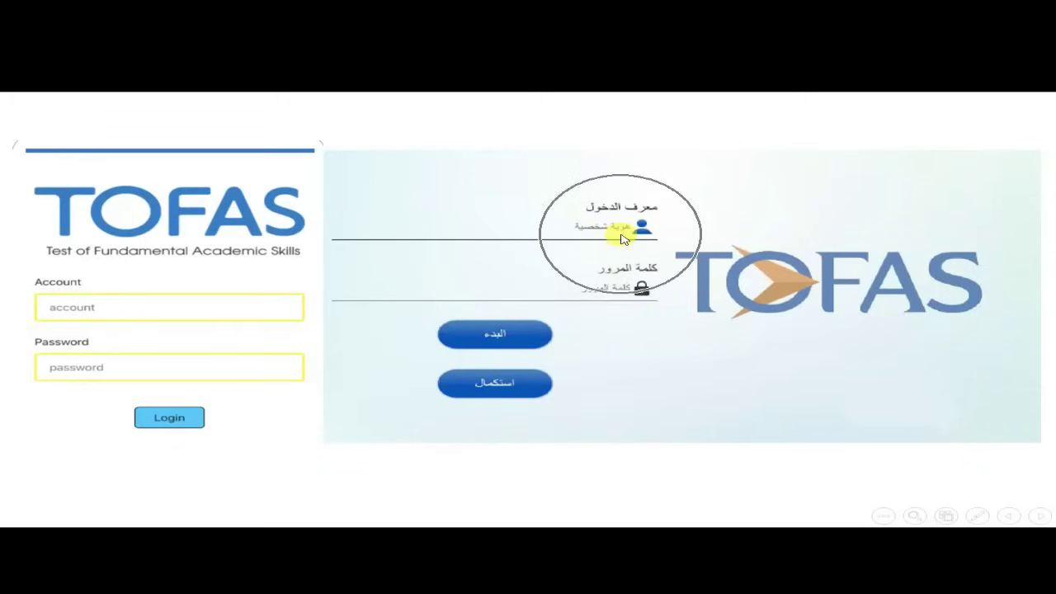
left_click(608, 238)
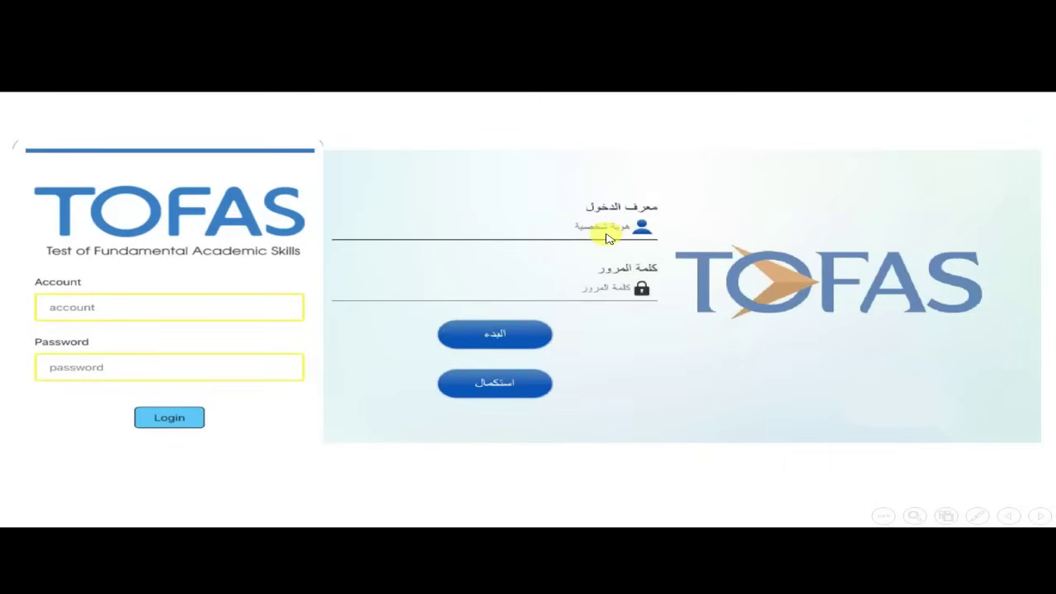
left_click(633, 296)
left_click(481, 343)
left_click(501, 382)
left_click(498, 382)
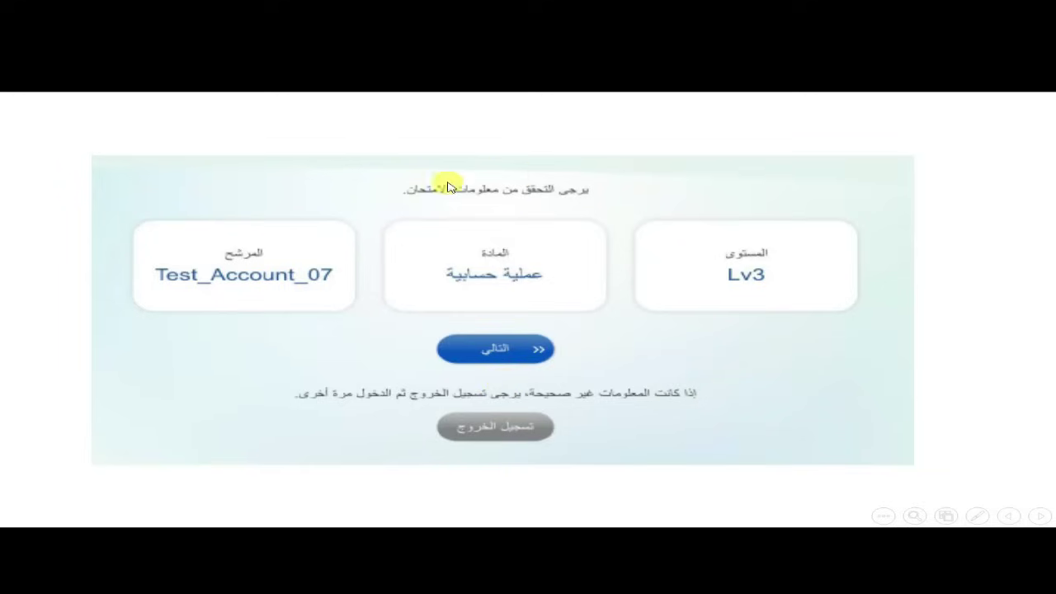
left_click(760, 282)
left_click(506, 288)
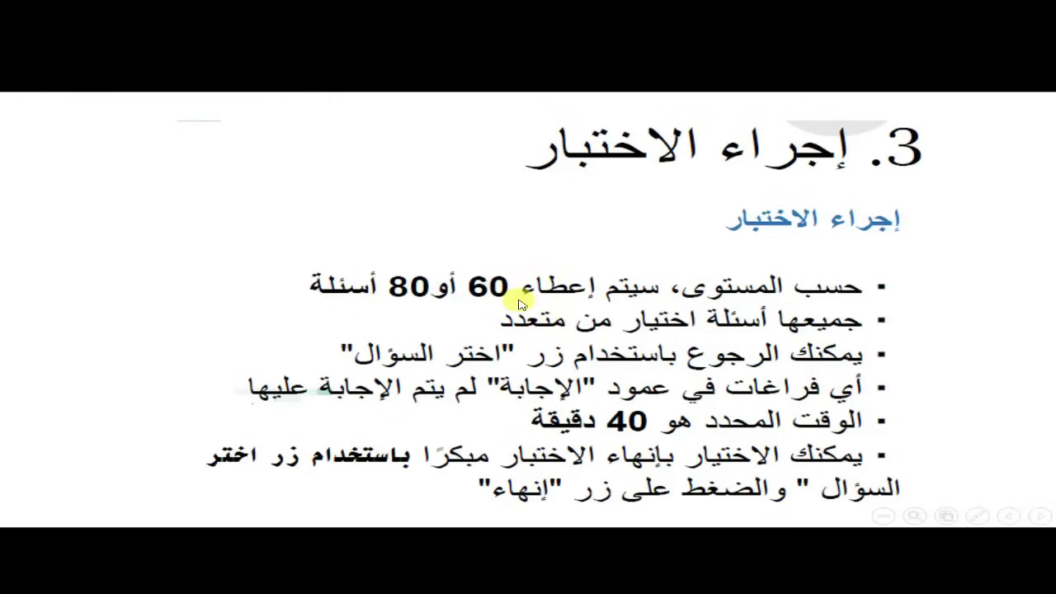
left_click(697, 289)
left_click(627, 437)
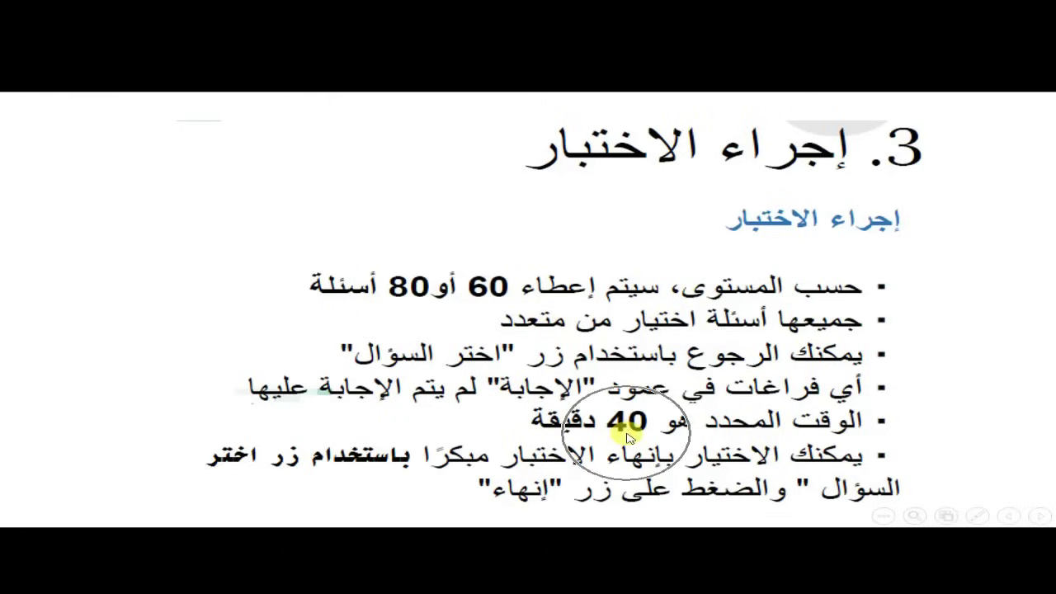
left_click(627, 437)
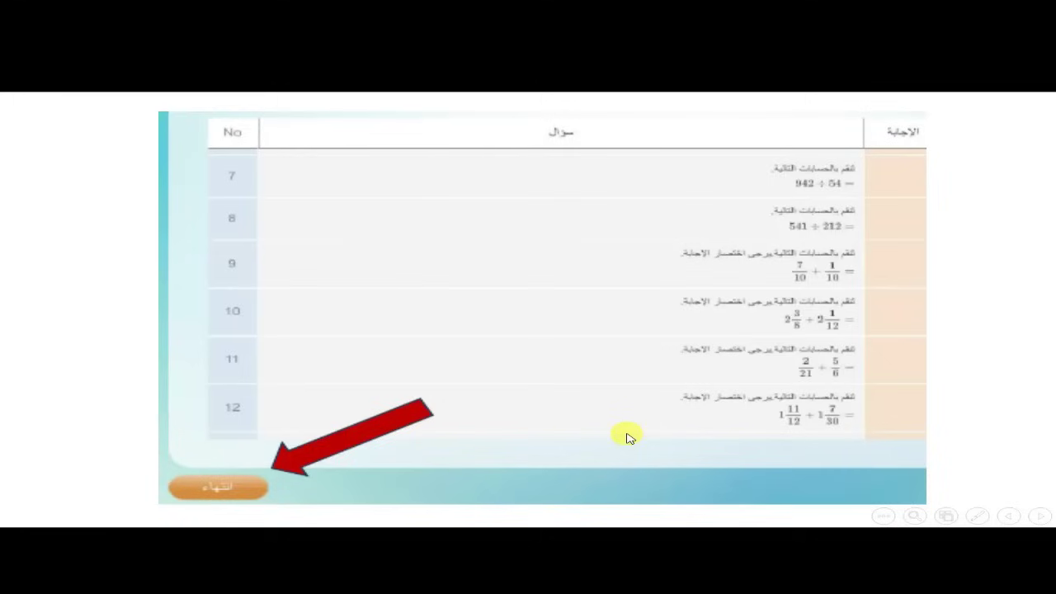